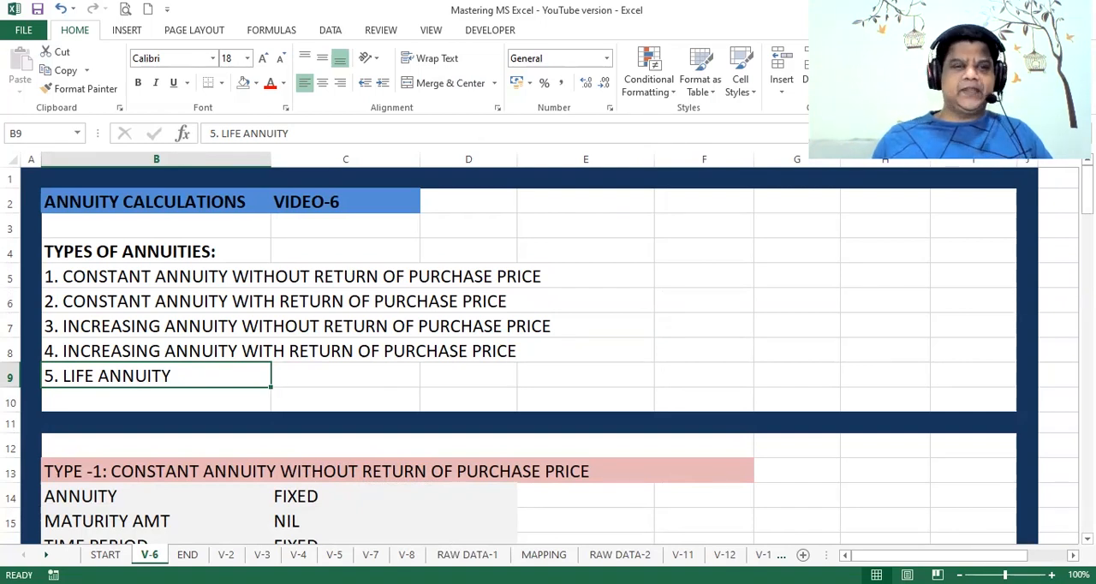
Step: Go to the TYPE-1 constant annuity section and review its annuity, maturity amount and time period terms
key(Down)
key(Down)
key(Down)
key(Down)
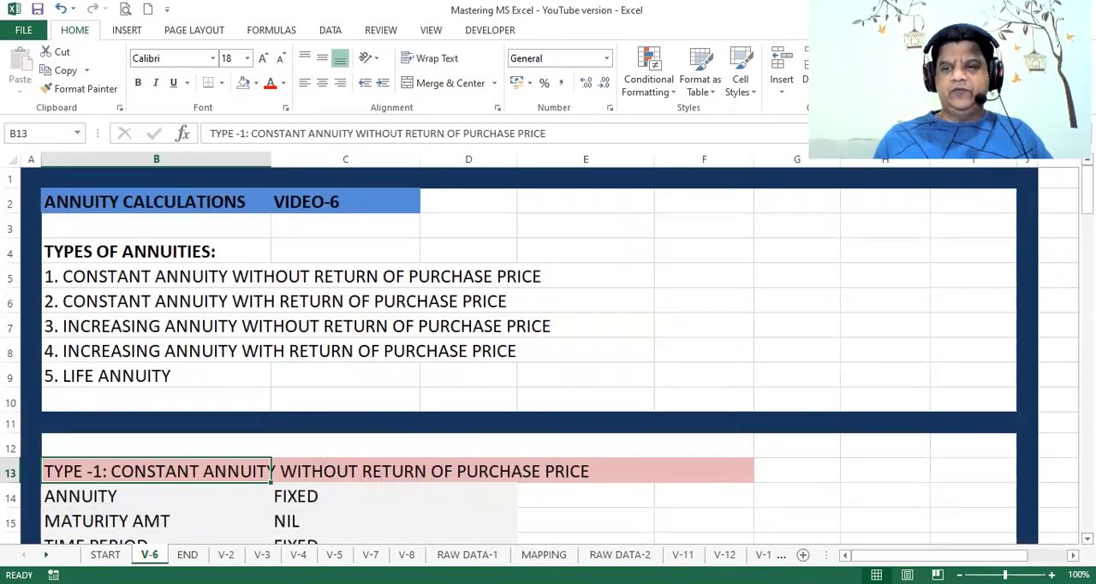
scroll(548, 356, down, 2)
scroll(548, 356, down, 1)
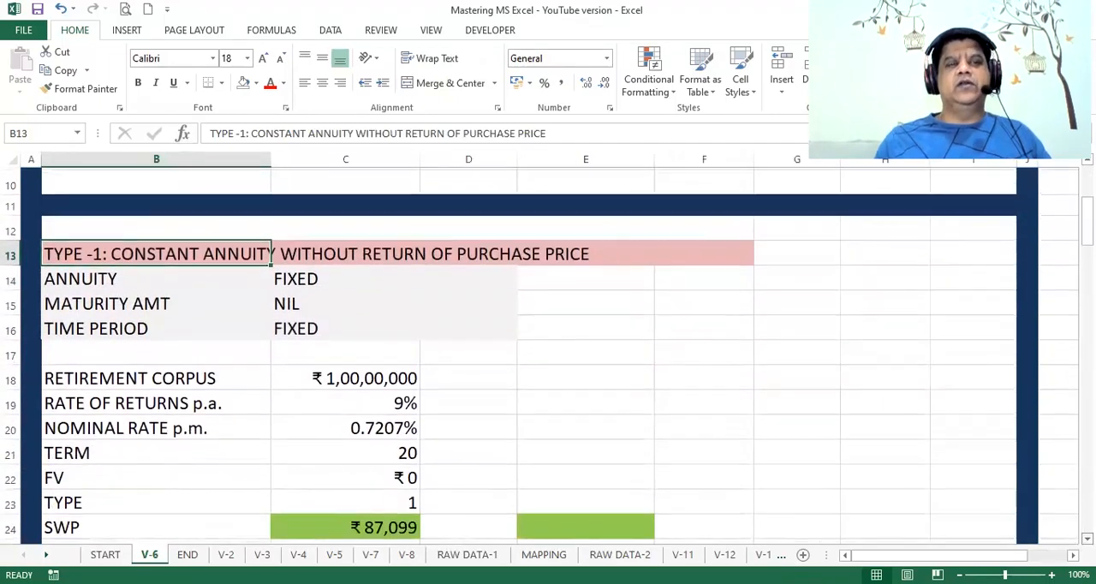
scroll(548, 357, down, 1)
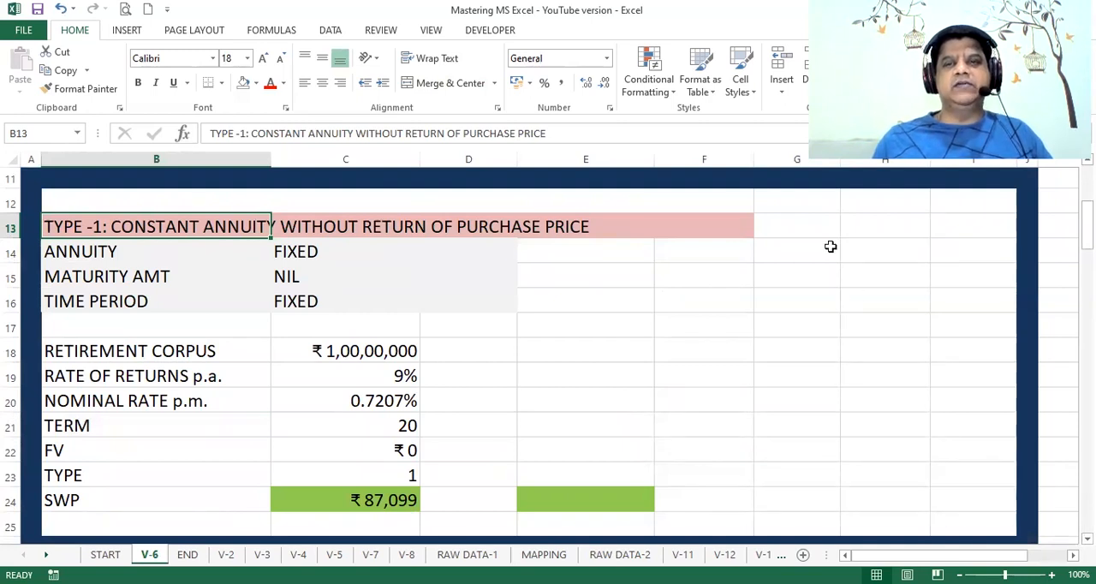
click(811, 219)
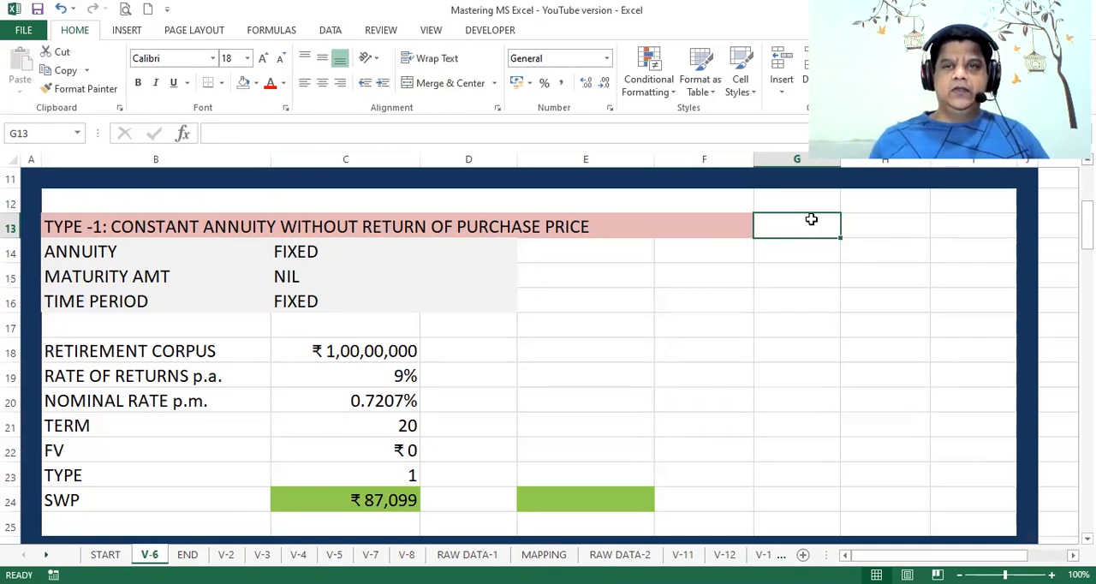
key(Left)
key(Left)
key(Left)
key(Left)
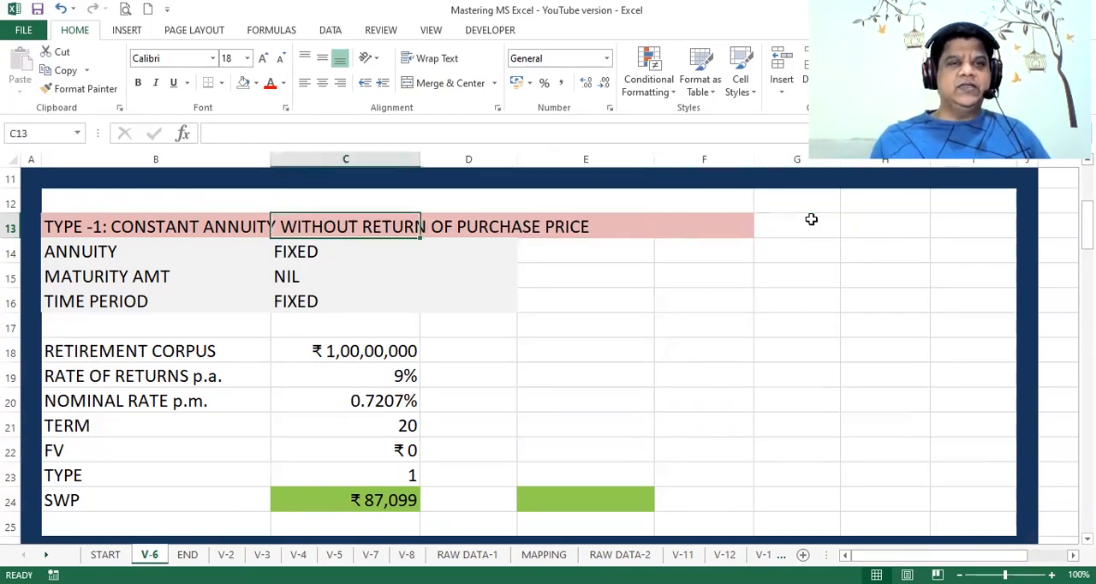
key(Down)
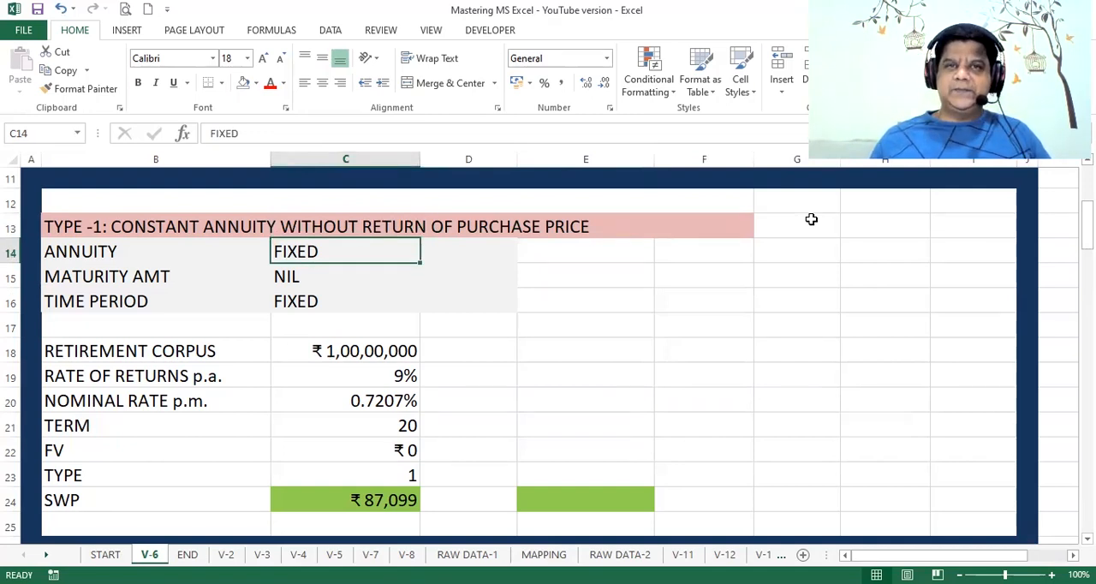
key(Down)
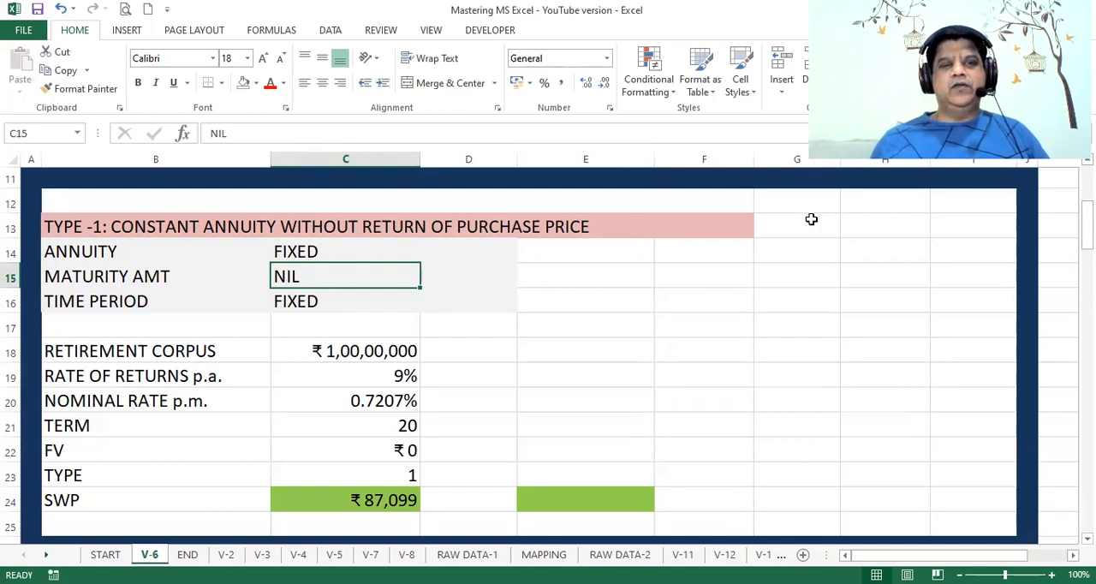
key(Down)
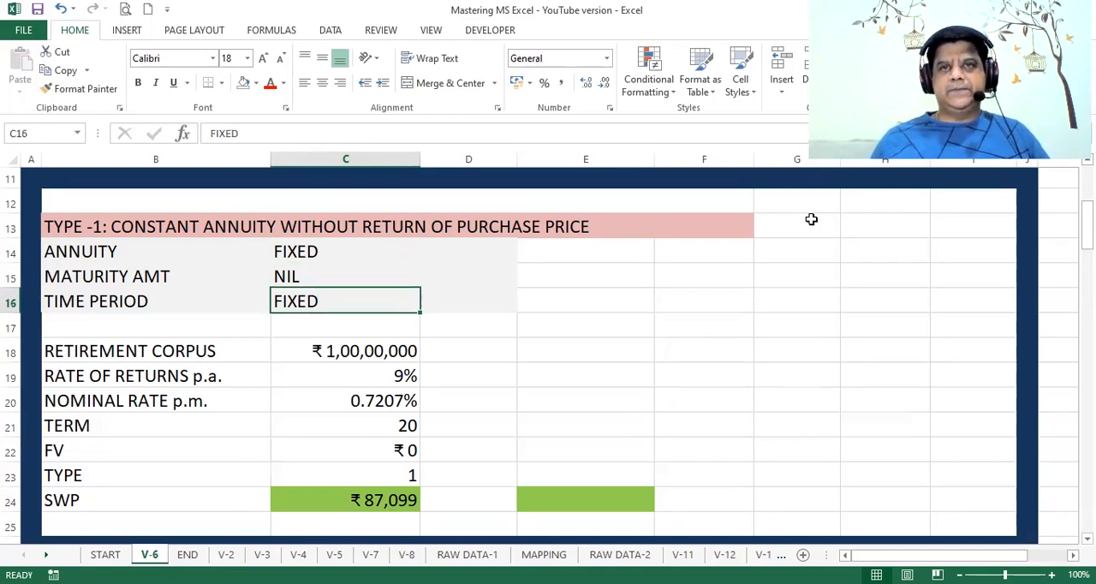
Step: Review the TYPE-1 calculation inputs from retirement corpus through payment type, including the nominal rate and SWP formulas
key(Down)
key(Down)
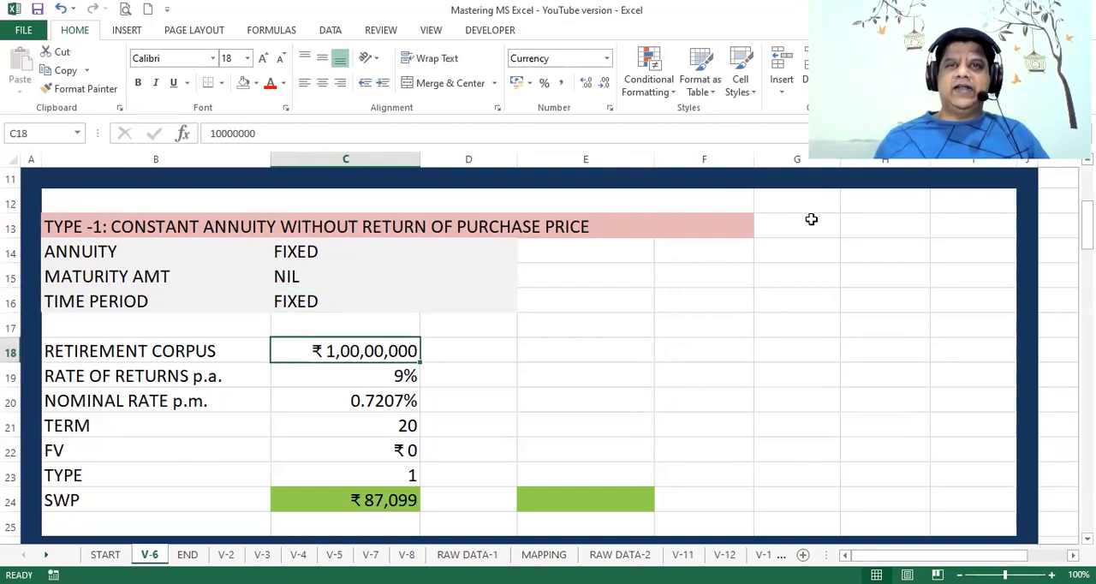
key(Down)
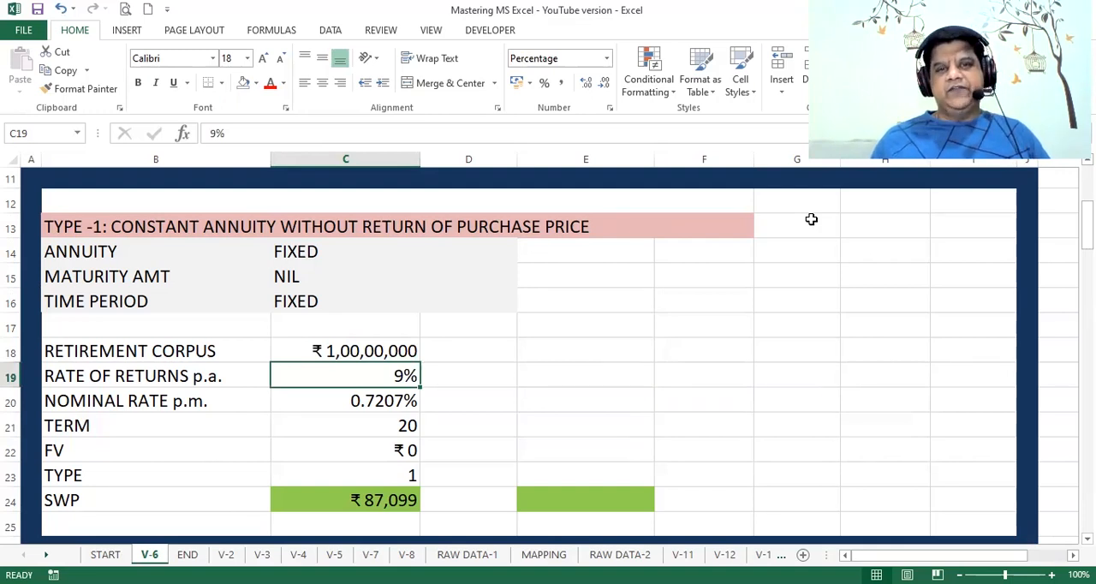
key(Down)
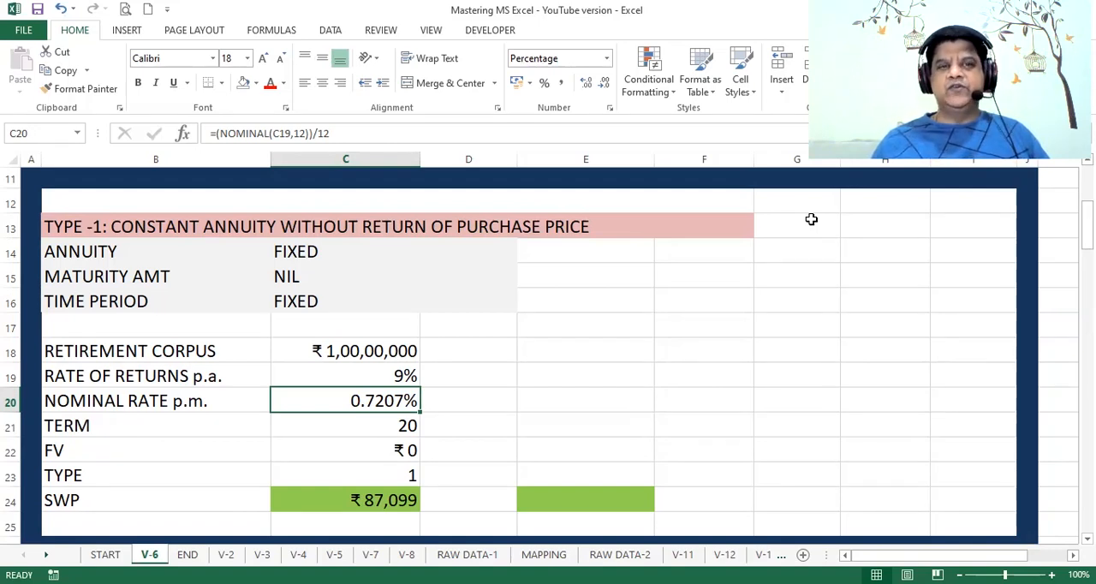
key(Down)
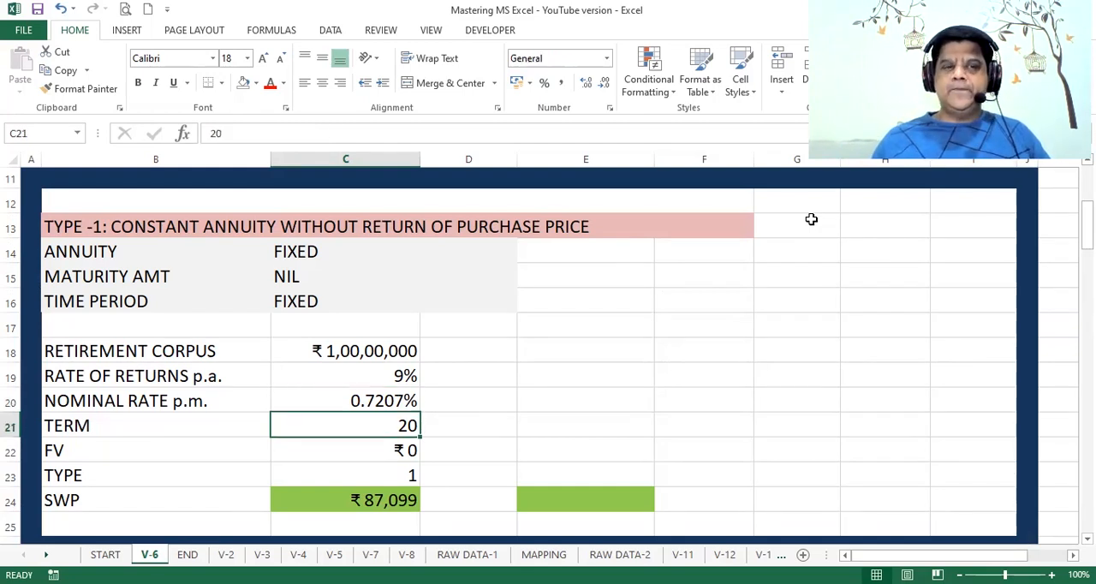
key(Down)
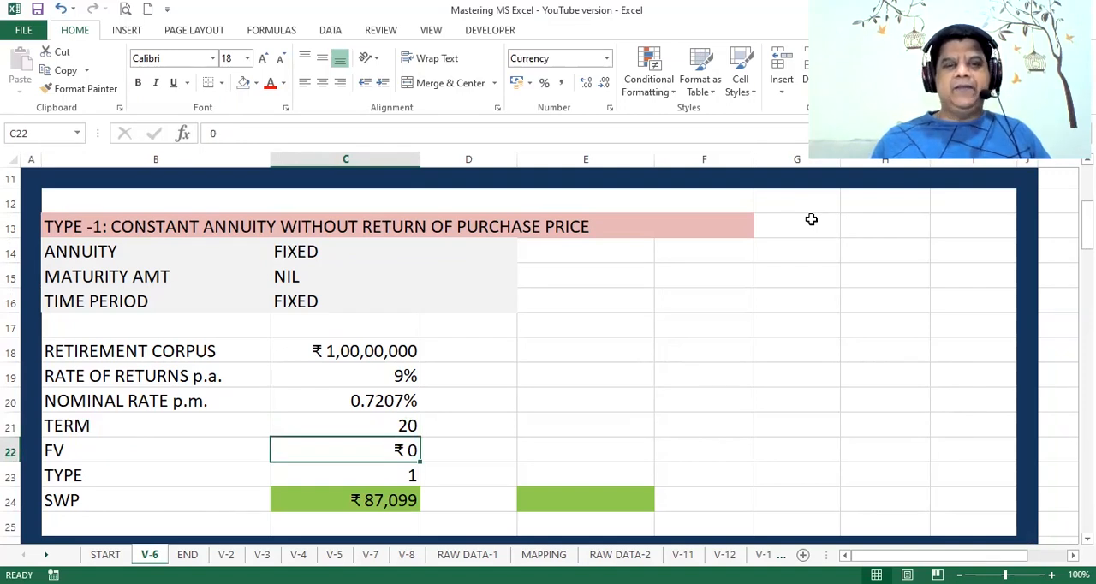
key(Down)
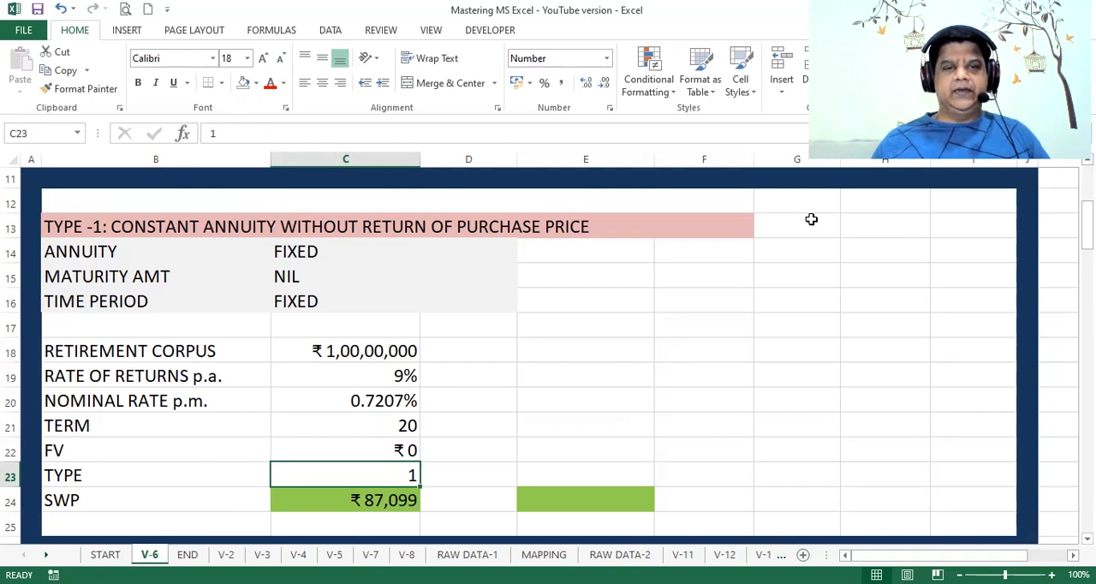
key(Down)
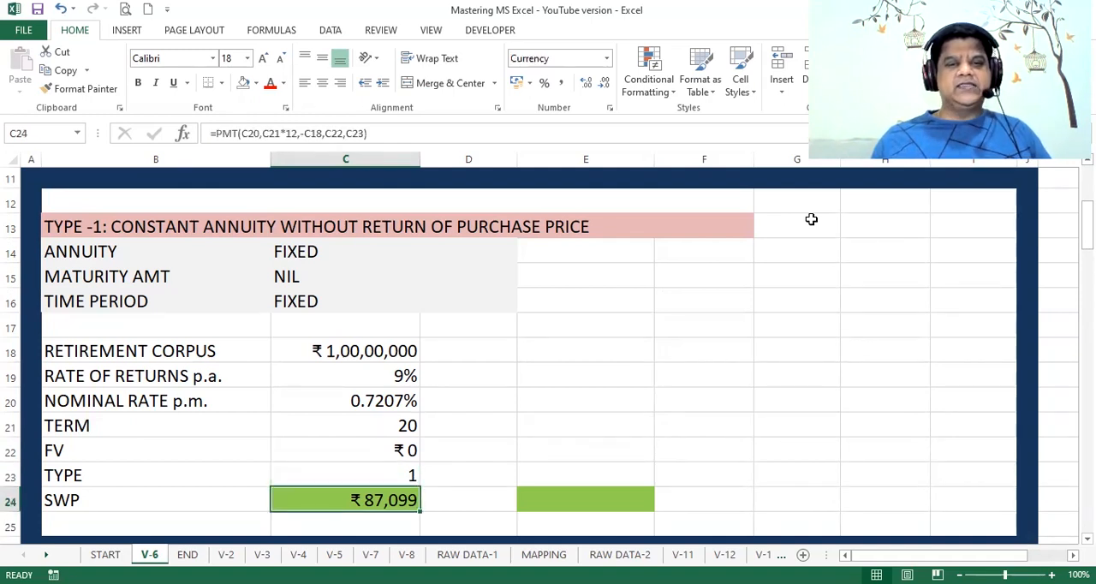
Step: Begin a PMT function in E24 with its arguments dialog, using C20 as Rate and C21*12 as Nper
key(Right)
key(Right)
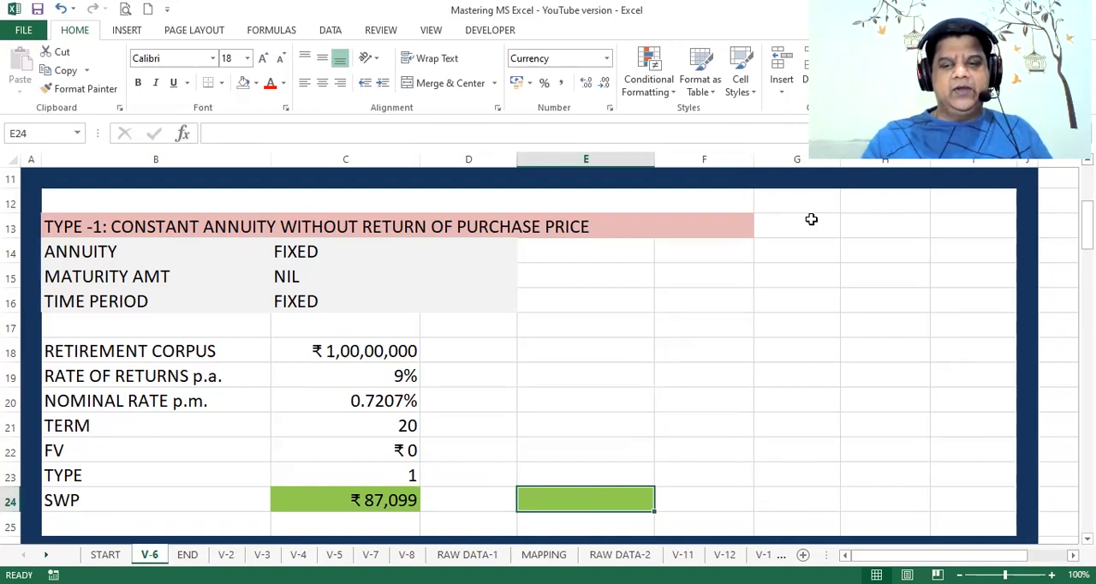
text(=P)
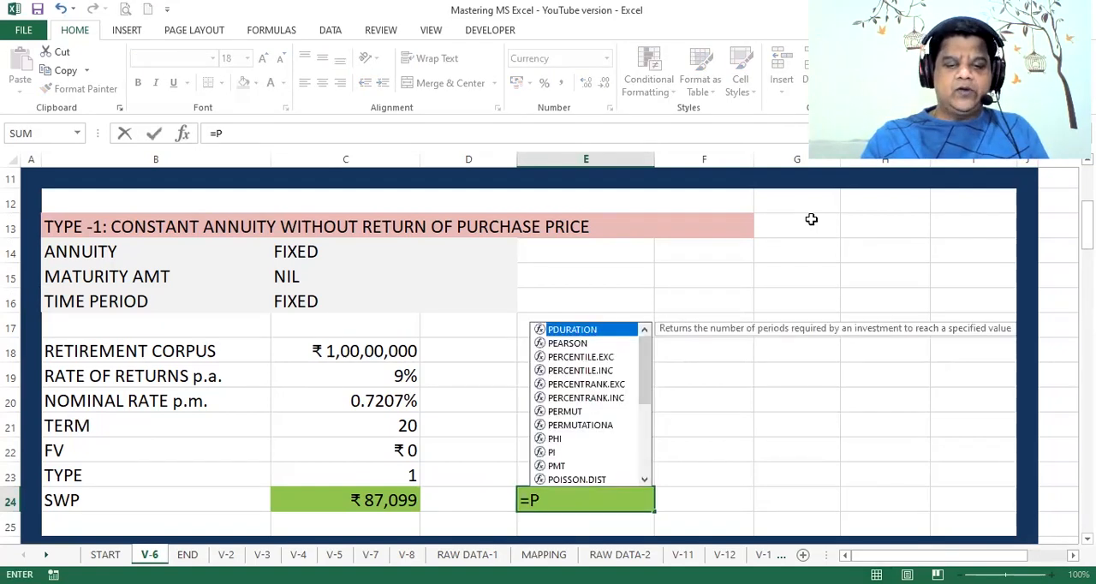
text(MT()
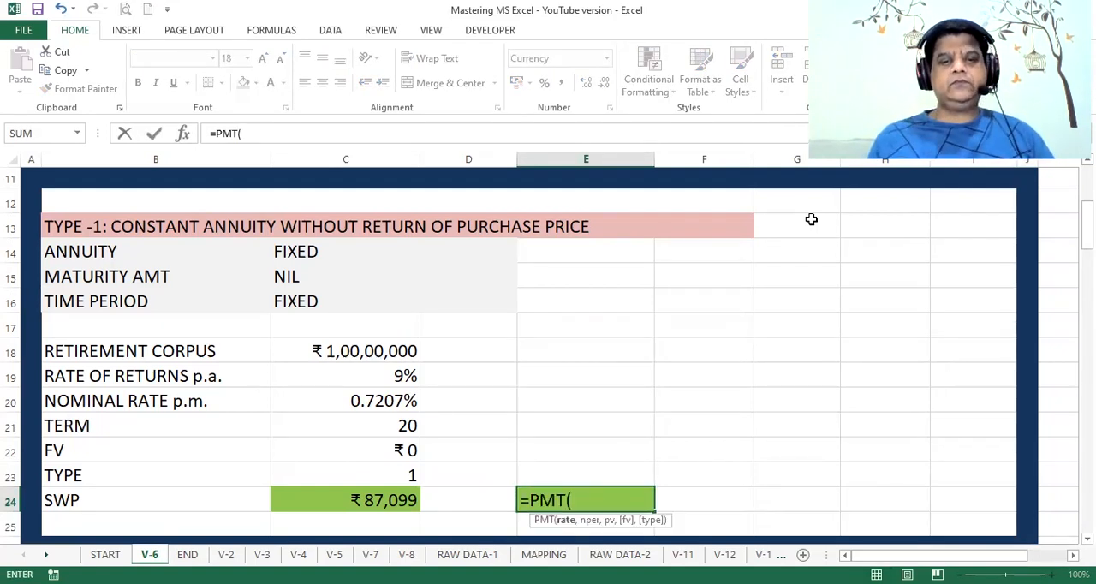
click(183, 135)
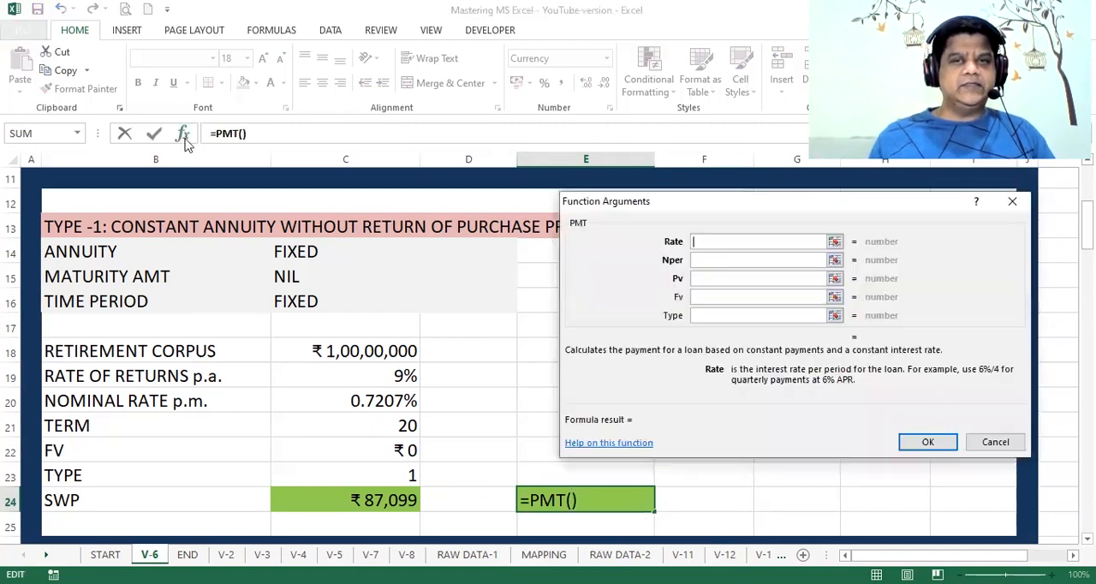
click(361, 402)
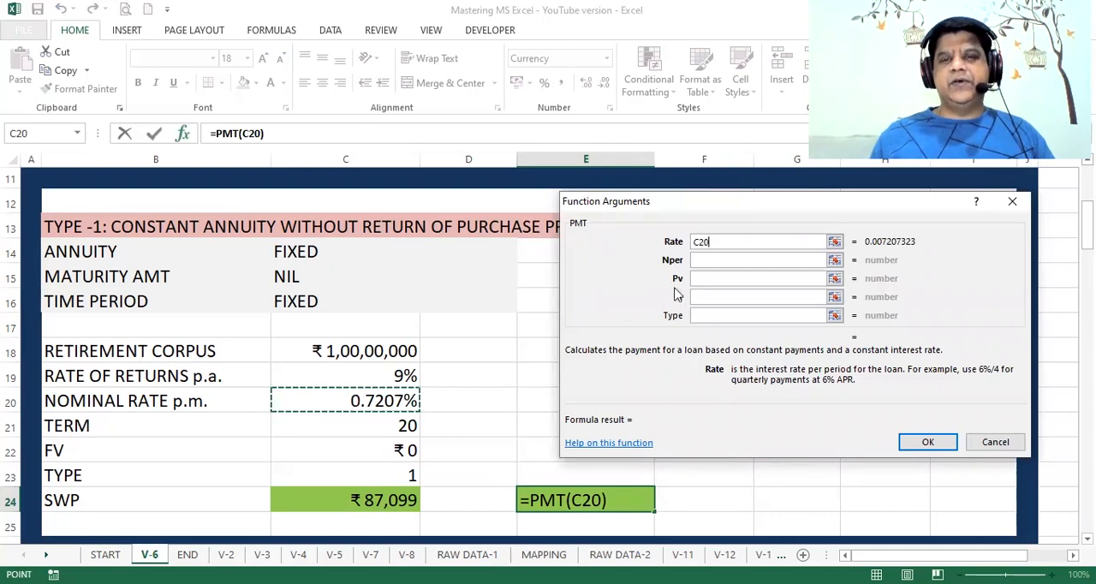
click(715, 260)
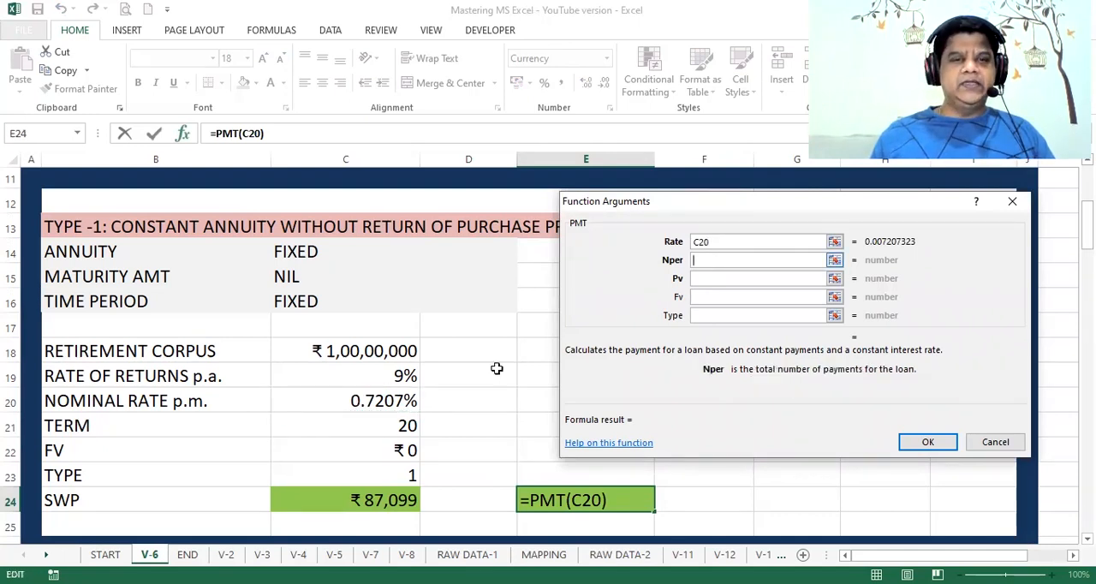
click(407, 426)
text(*12)
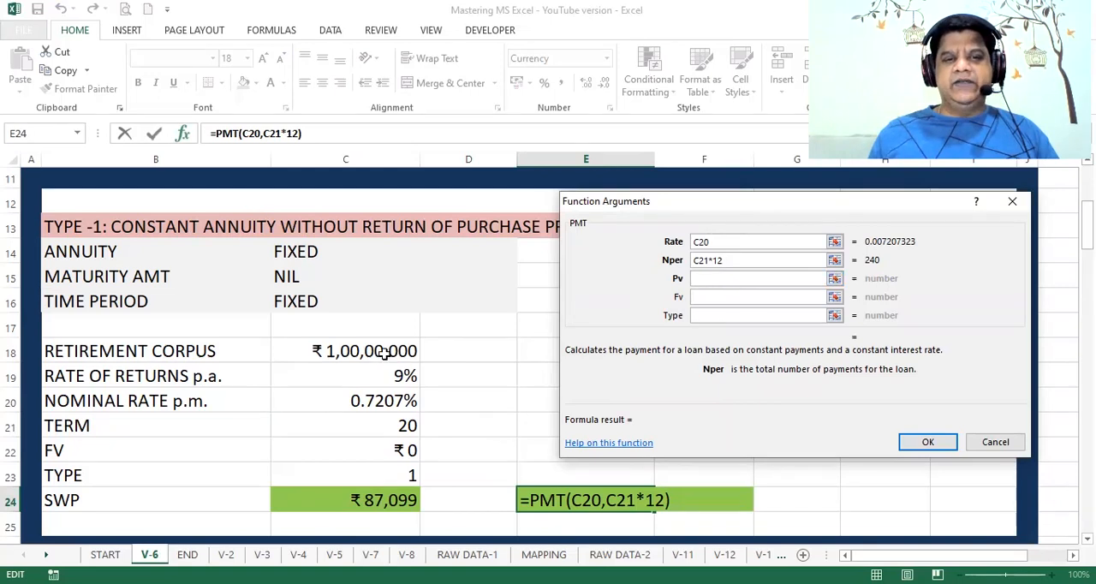
Step: Complete the PMT formula in E24 with -C18 as Pv and 1 as Type, leaving Fv empty
click(730, 278)
click(396, 351)
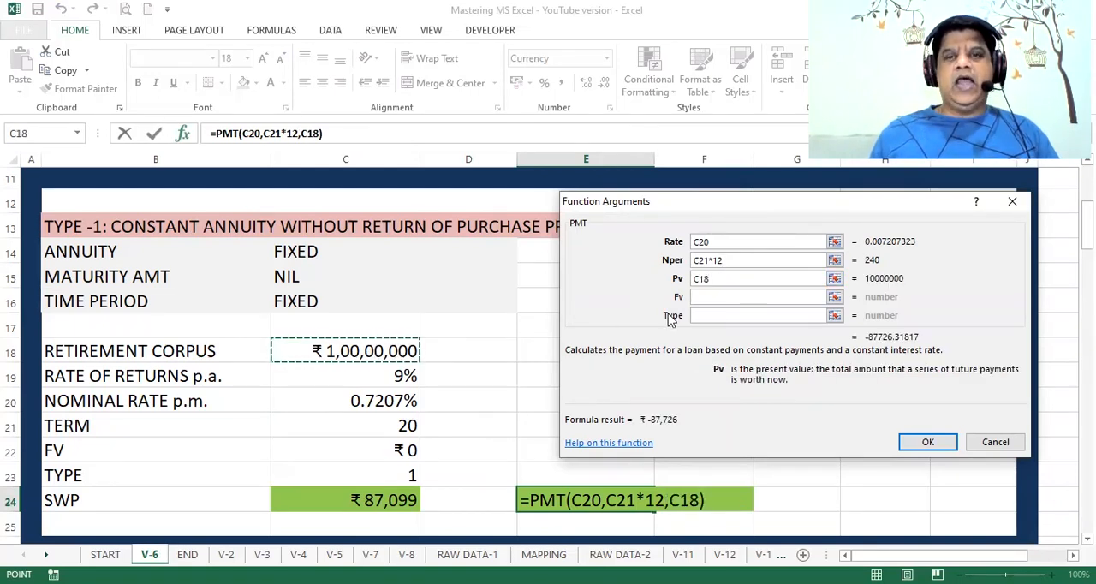
click(695, 281)
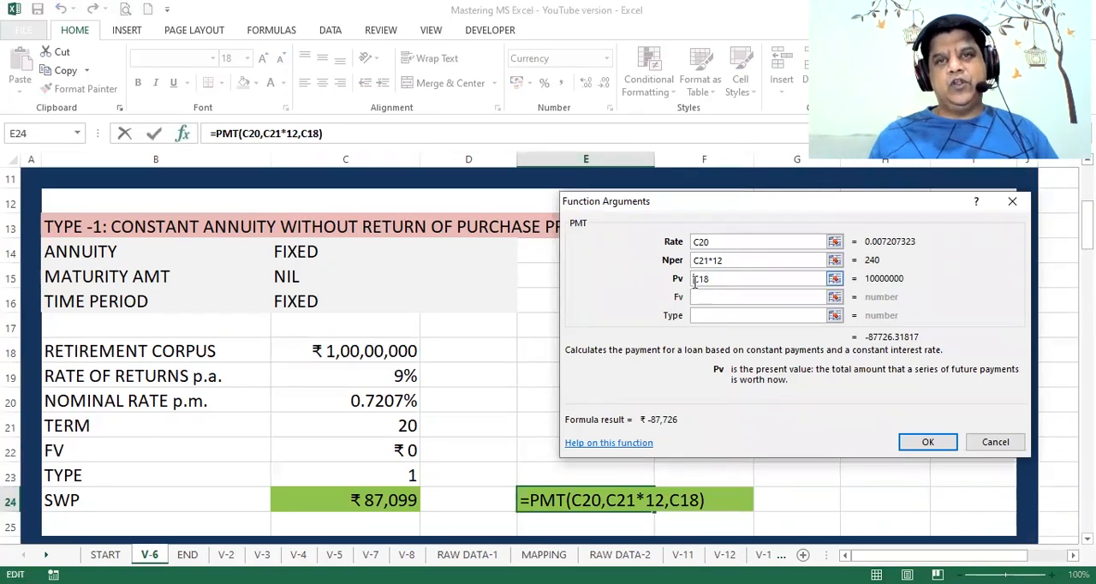
text(-)
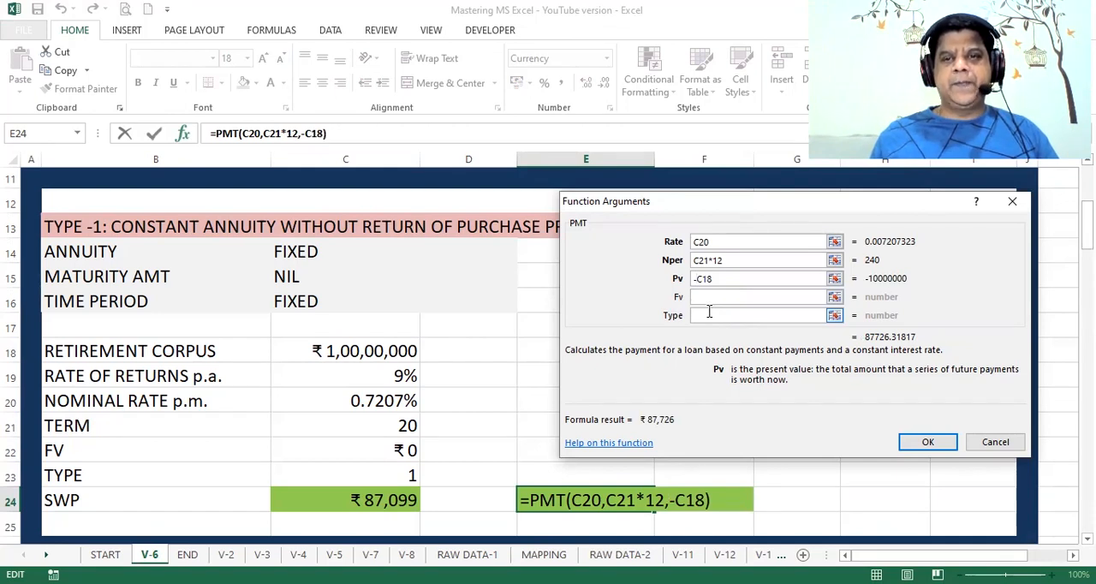
click(709, 314)
text(1)
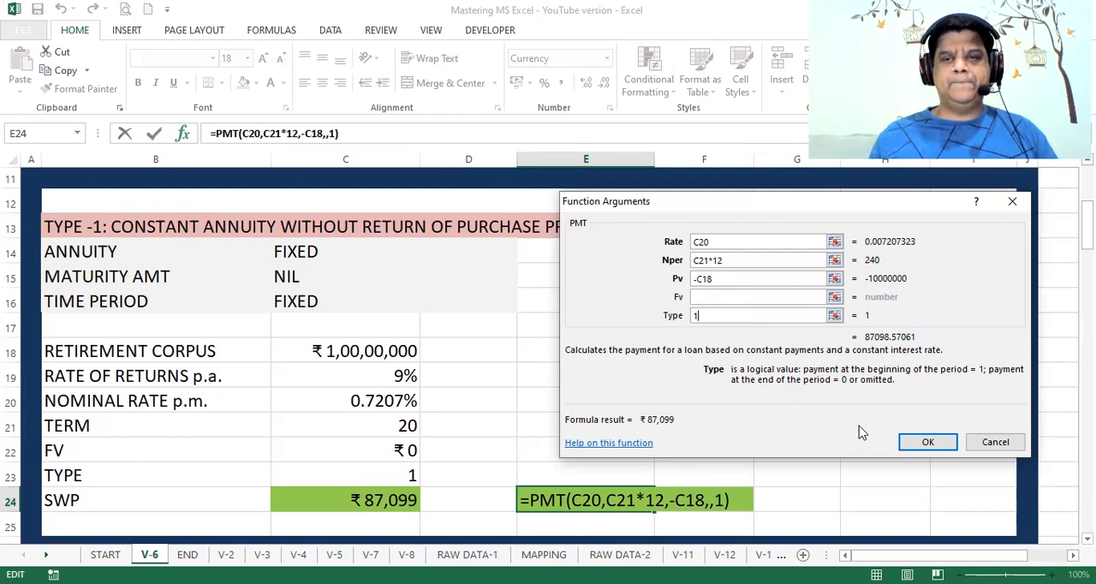
click(929, 443)
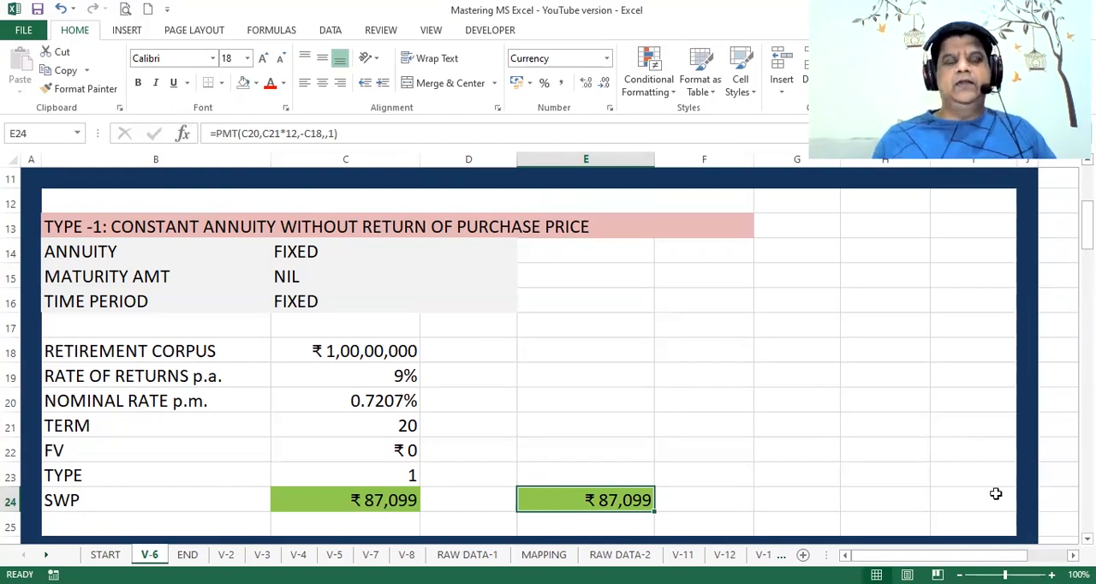
Step: Go to the TYPE-2 constant annuity section and review its entries from maturity amount through retirement corpus, rates, term and FV
scroll(548, 357, down, 3)
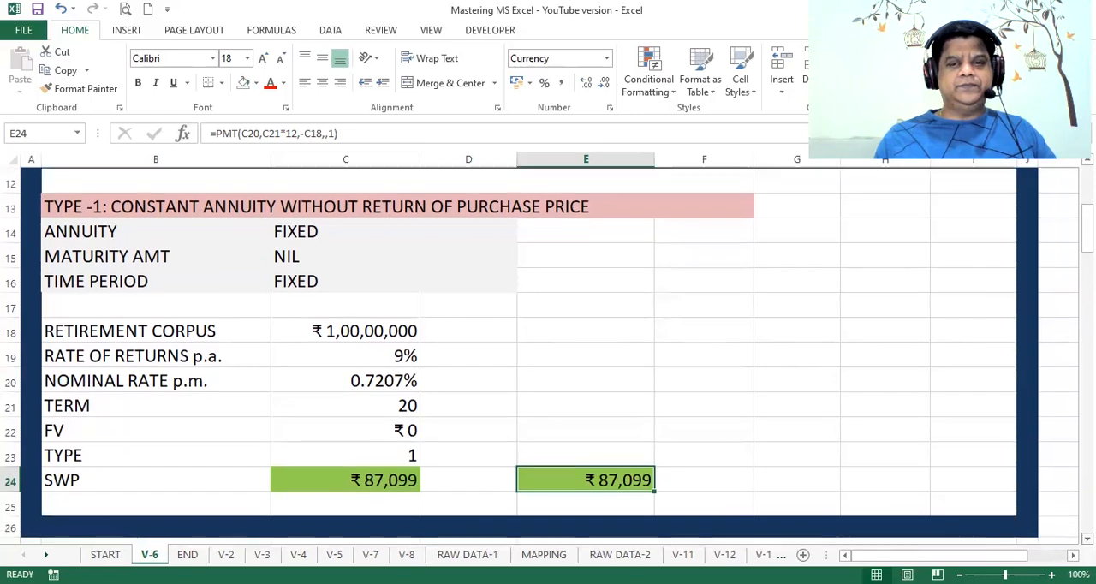
scroll(548, 357, down, 3)
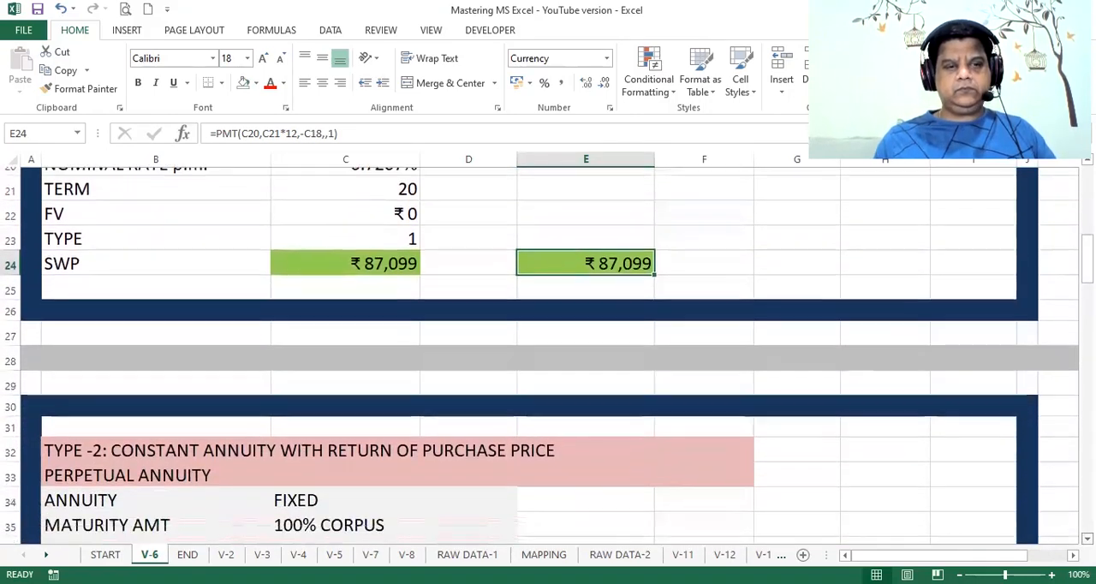
scroll(548, 356, down, 1)
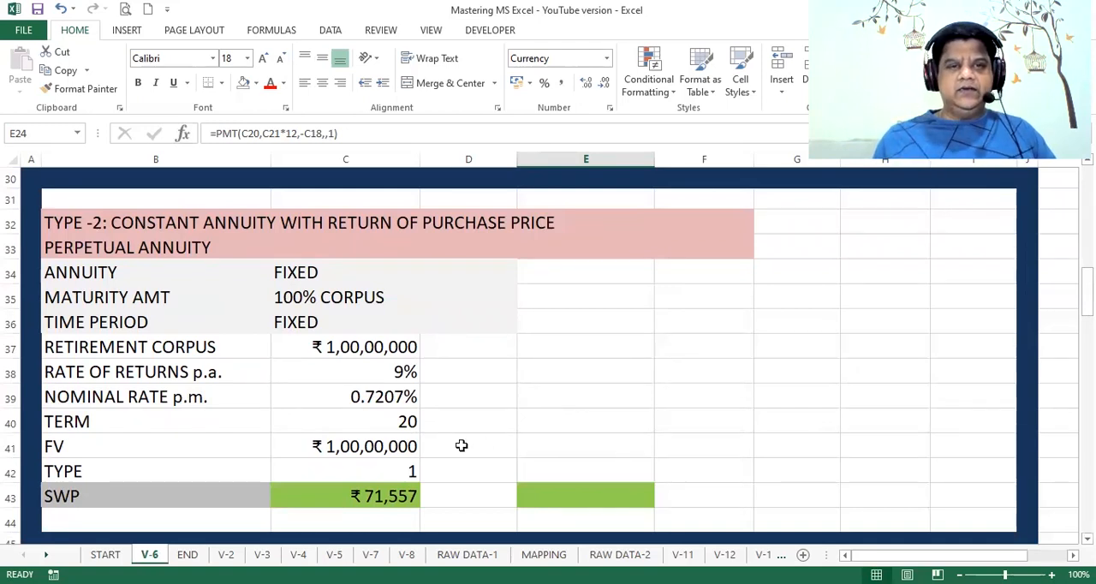
click(377, 298)
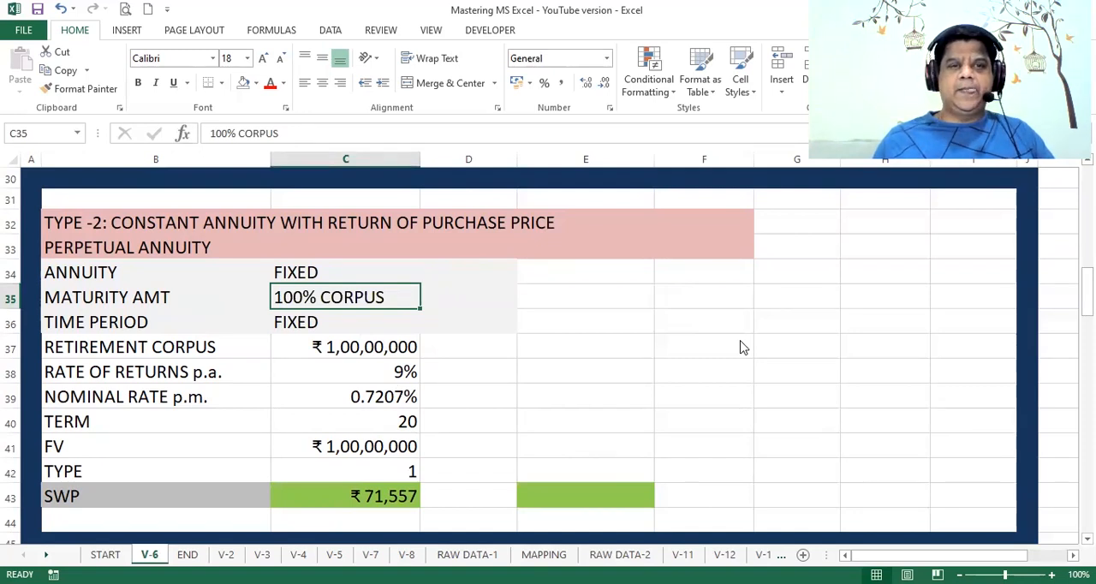
key(Down)
key(Down)
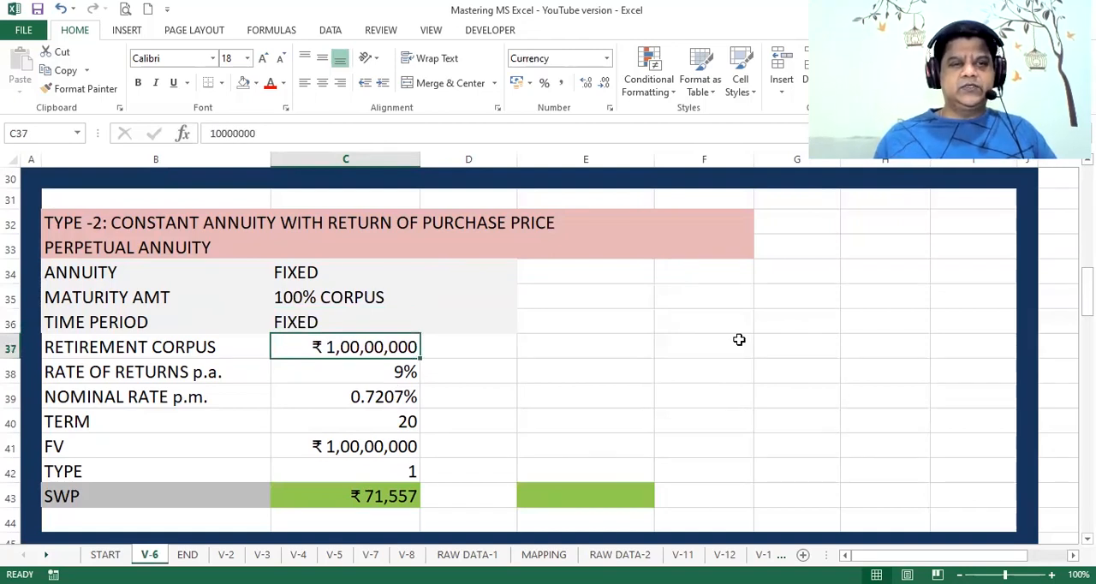
key(Down)
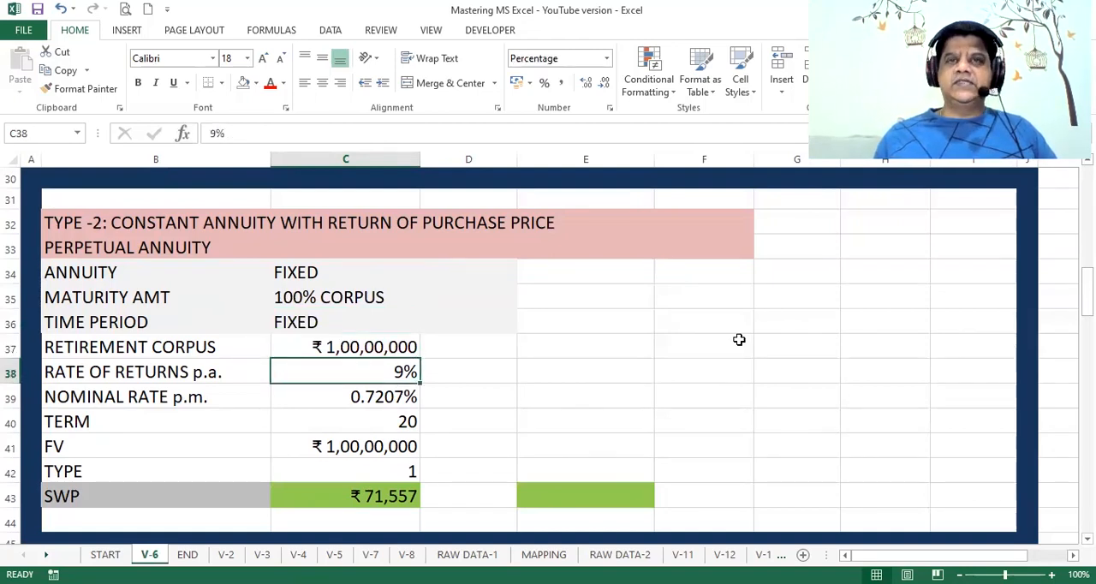
key(Down)
key(Down)
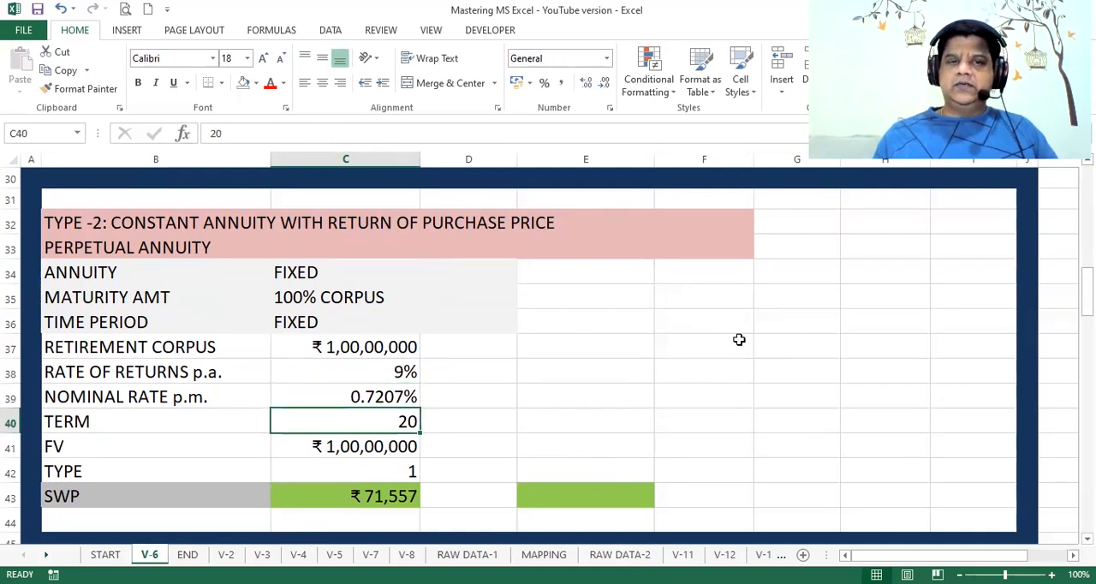
key(Down)
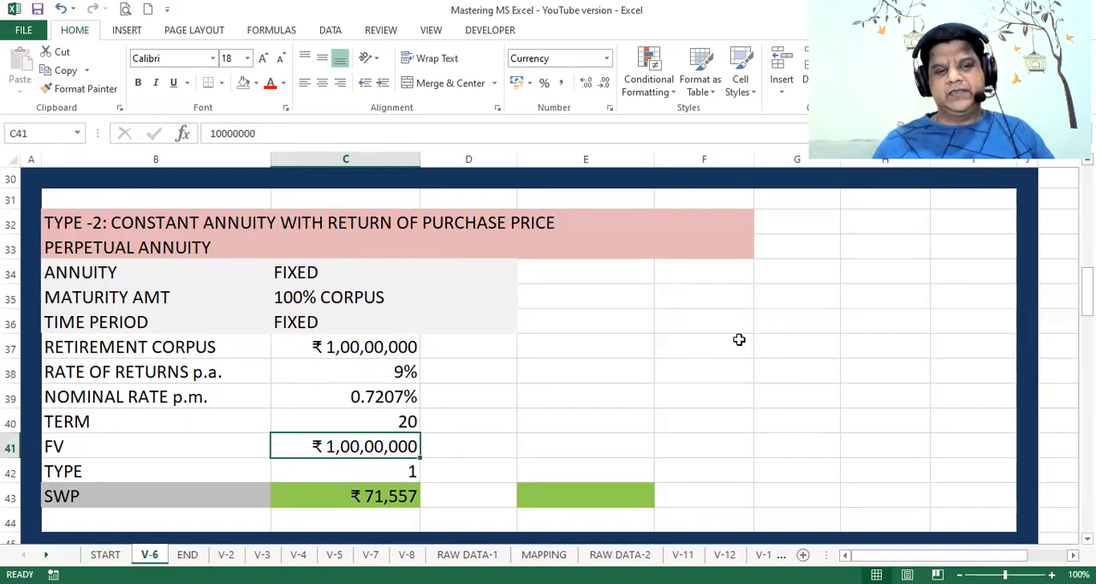
Step: Begin a PMT function in E43 with its arguments dialog, using C39 as Rate and C40*12 as Nper
key(Down)
key(Down)
key(Right)
key(Right)
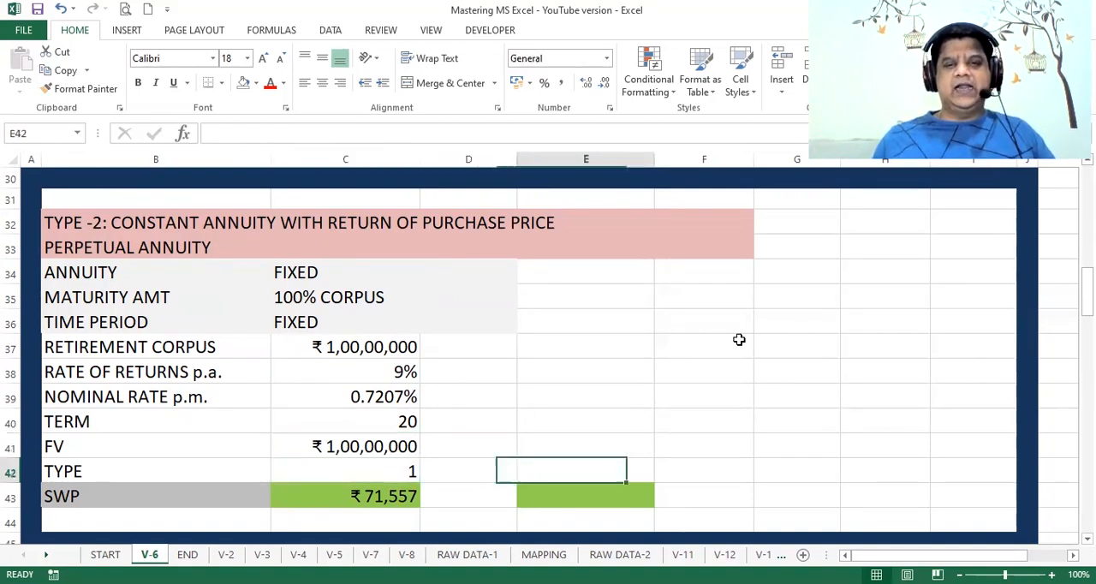
text(=)
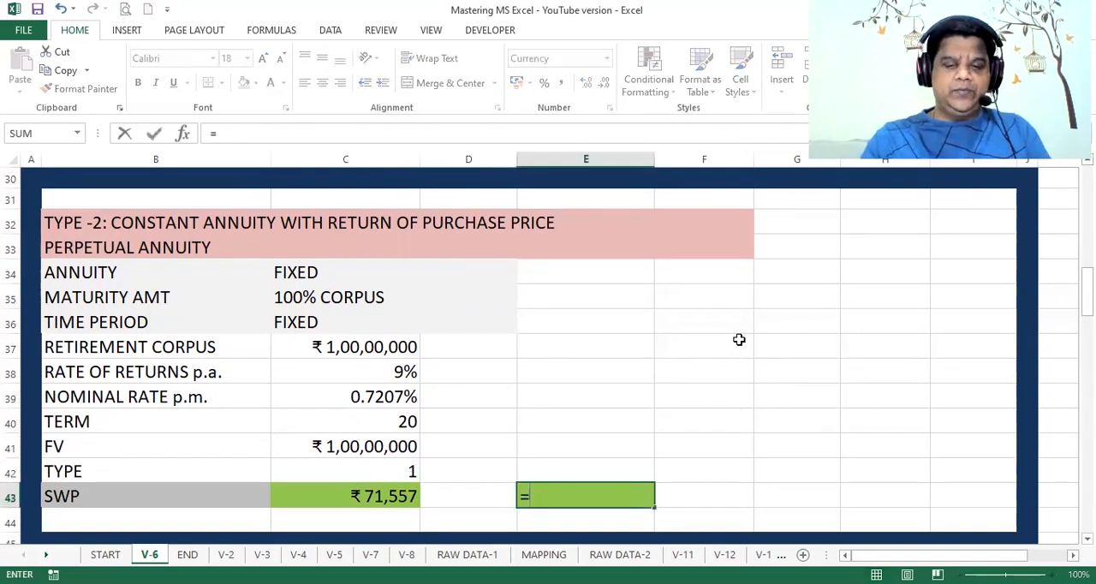
text(PMT()
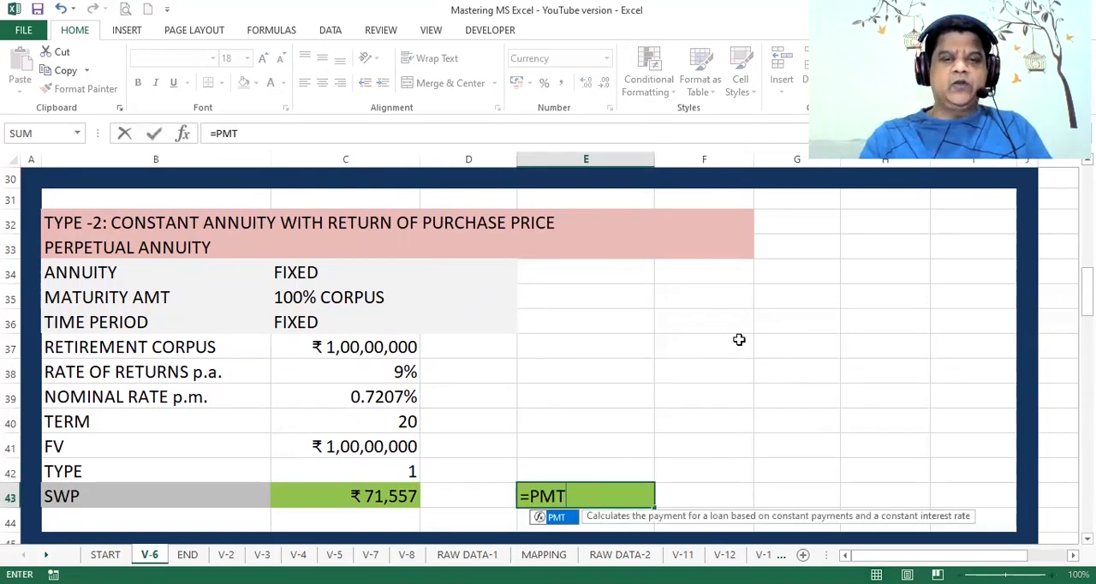
click(183, 136)
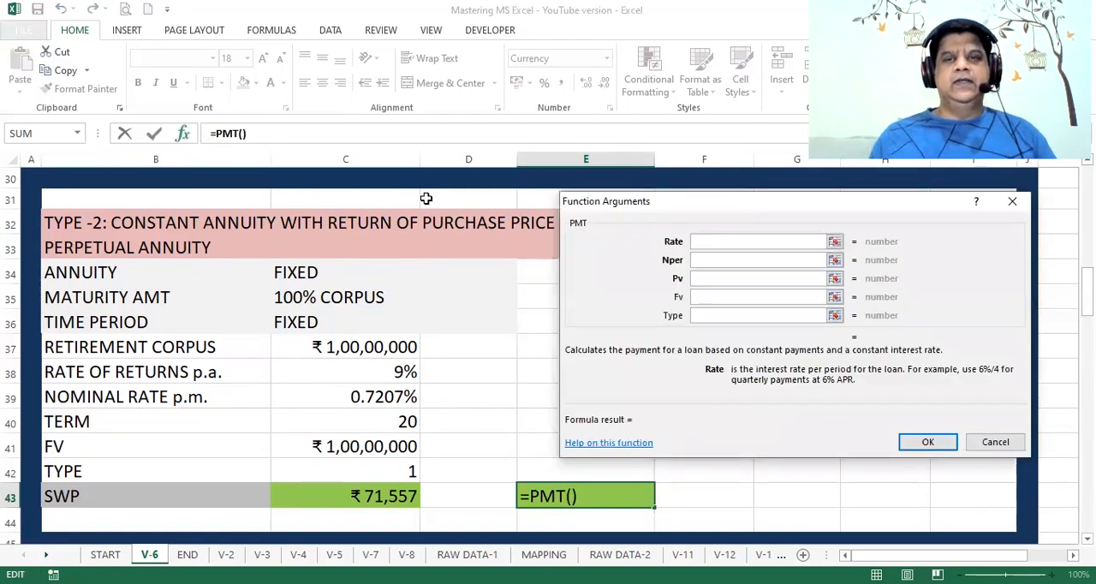
click(375, 401)
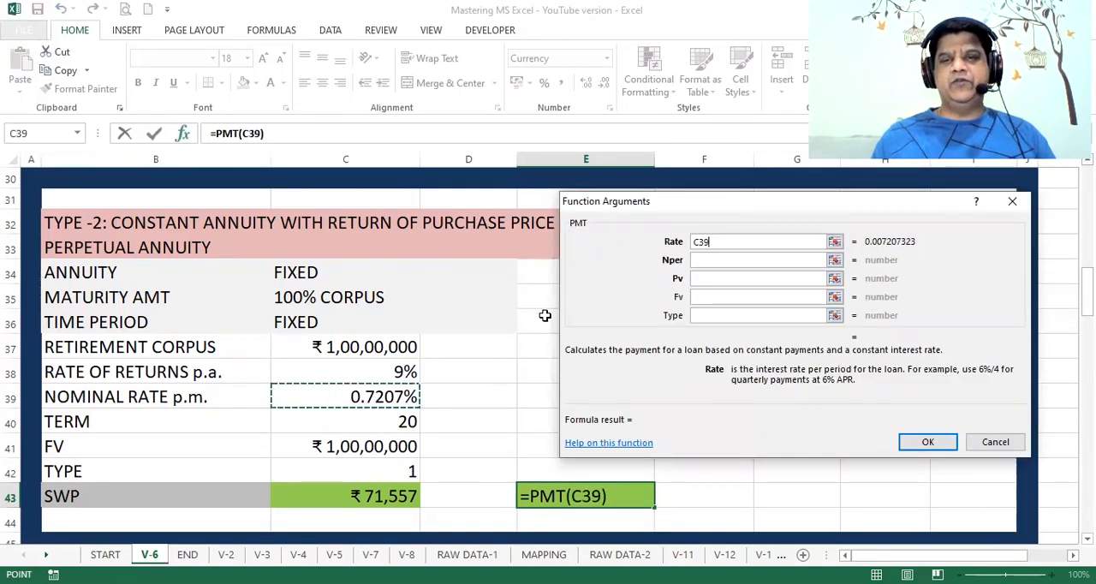
click(709, 259)
click(395, 421)
text(*12)
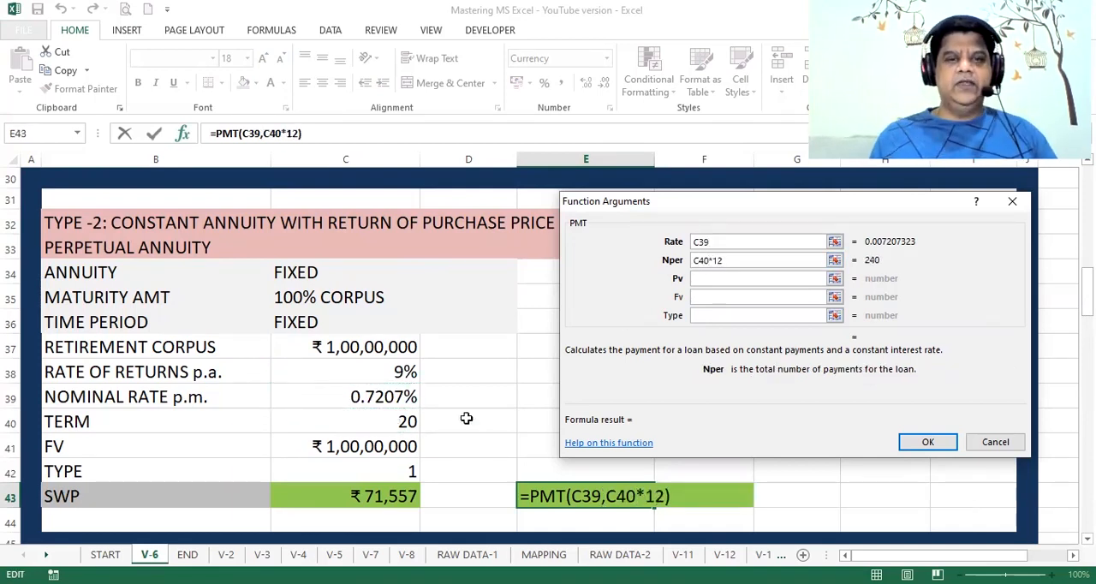
Step: Complete the PMT formula in E43 with -C37 as Pv, C41 as Fv and 1 as Type
click(743, 278)
text(-)
click(324, 347)
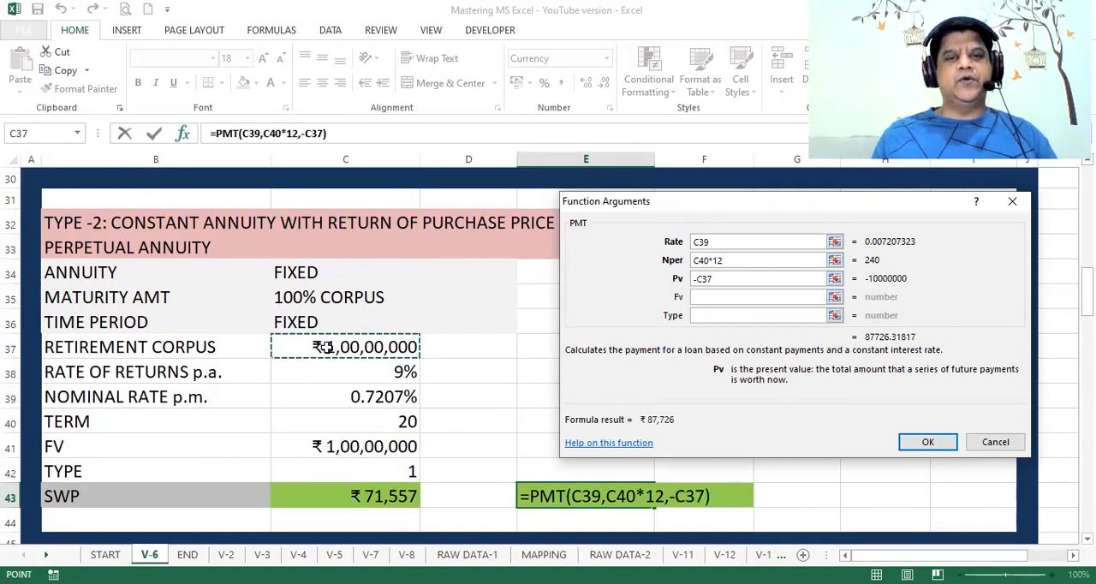
click(702, 297)
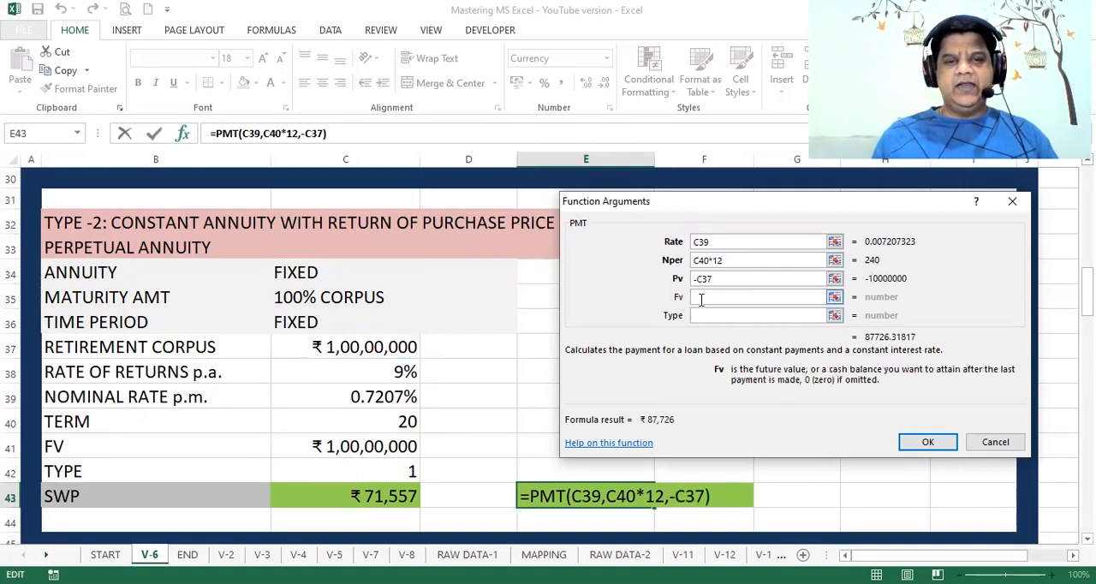
click(405, 446)
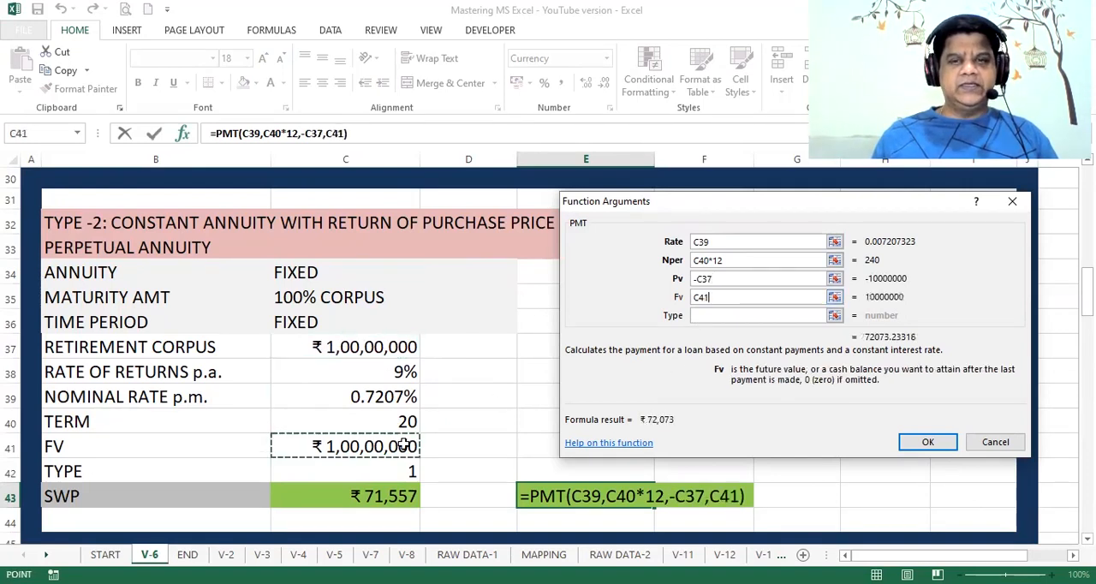
click(715, 316)
text(1)
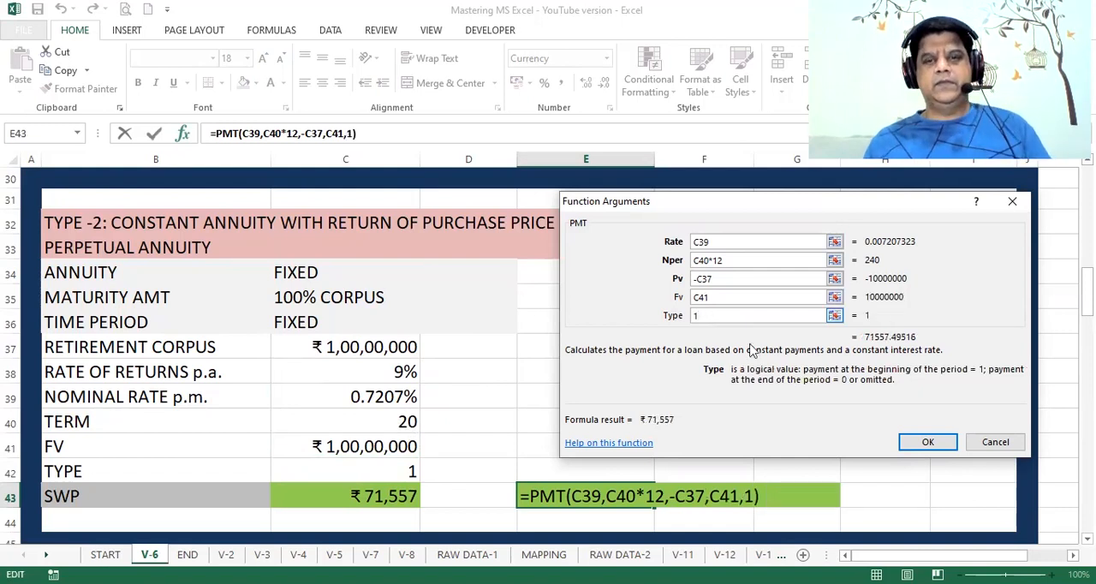
click(921, 442)
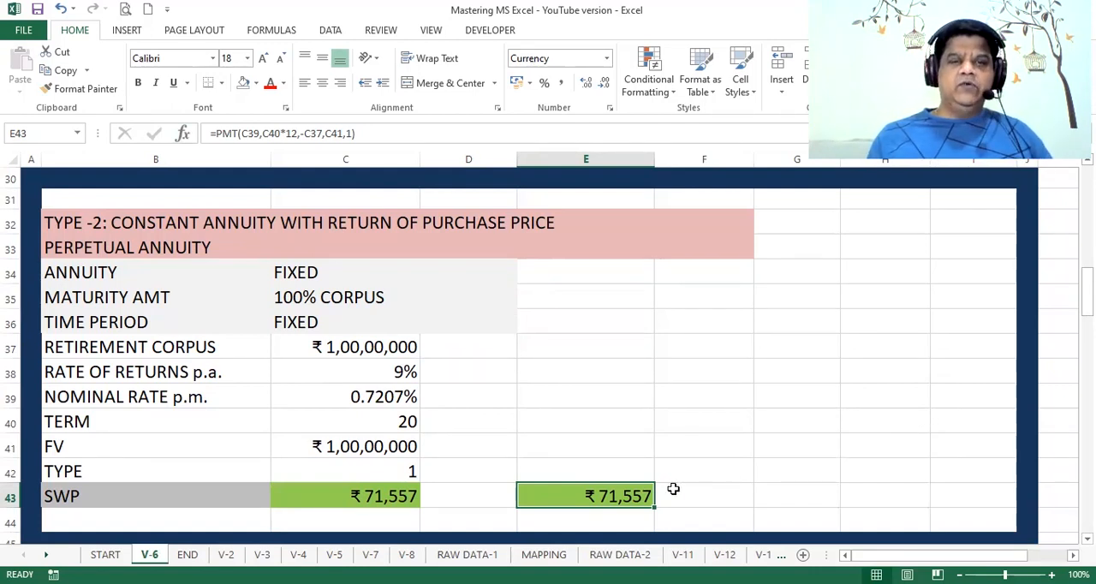
Step: Test the TYPE-2 withdrawal with terms of 30, 50 and 100 in C40
click(405, 429)
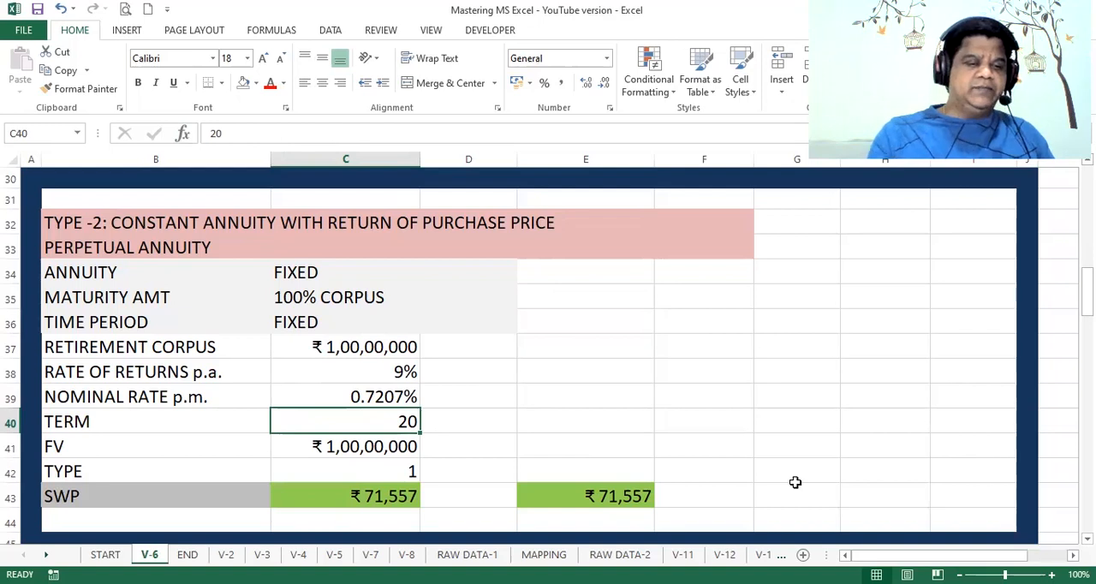
text(30)
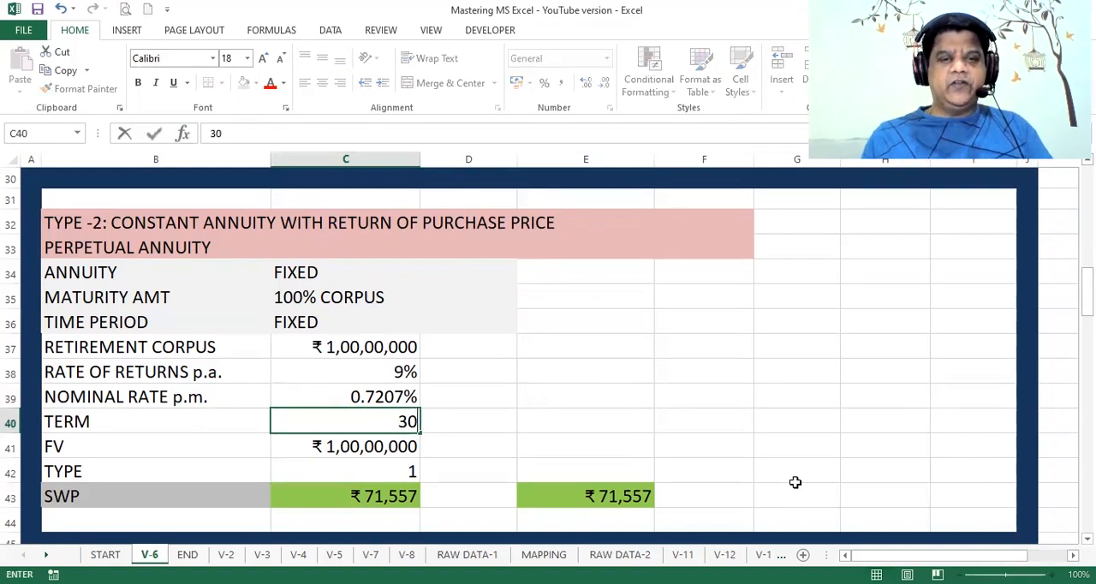
key(Return)
key(Up)
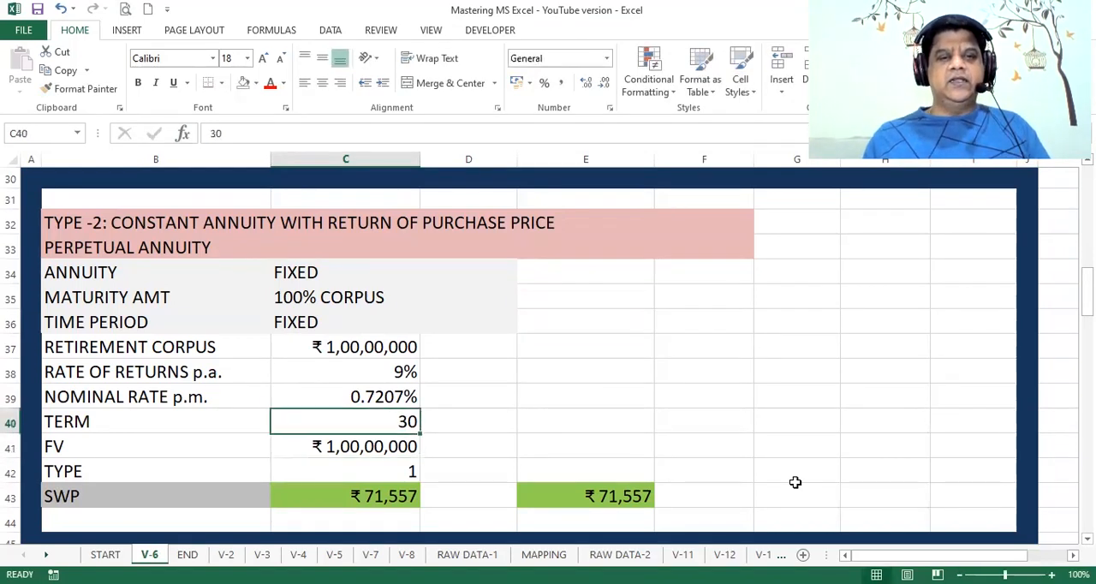
text(50)
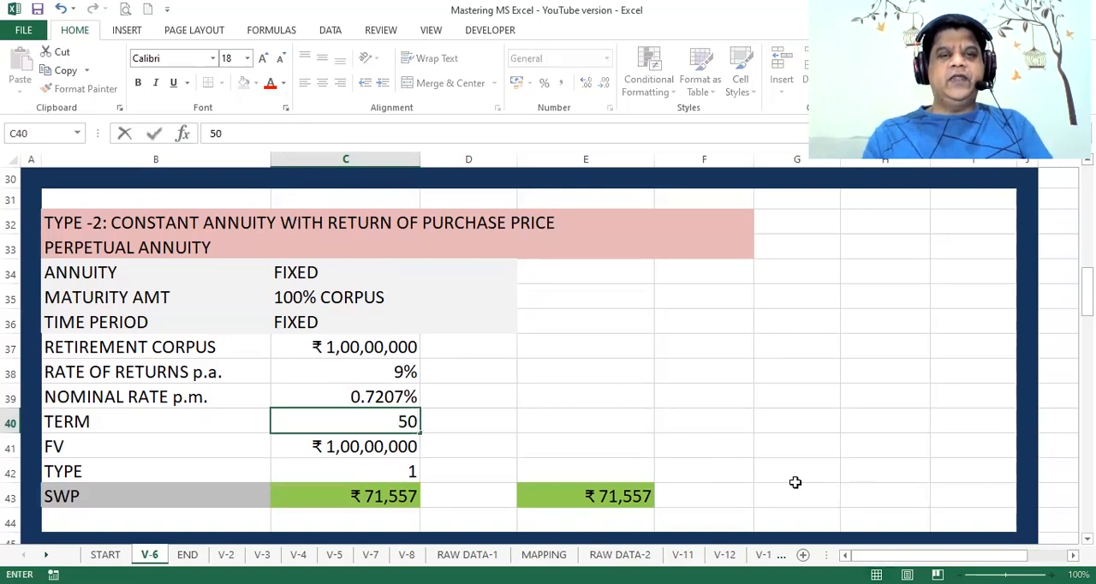
key(Return)
key(Up)
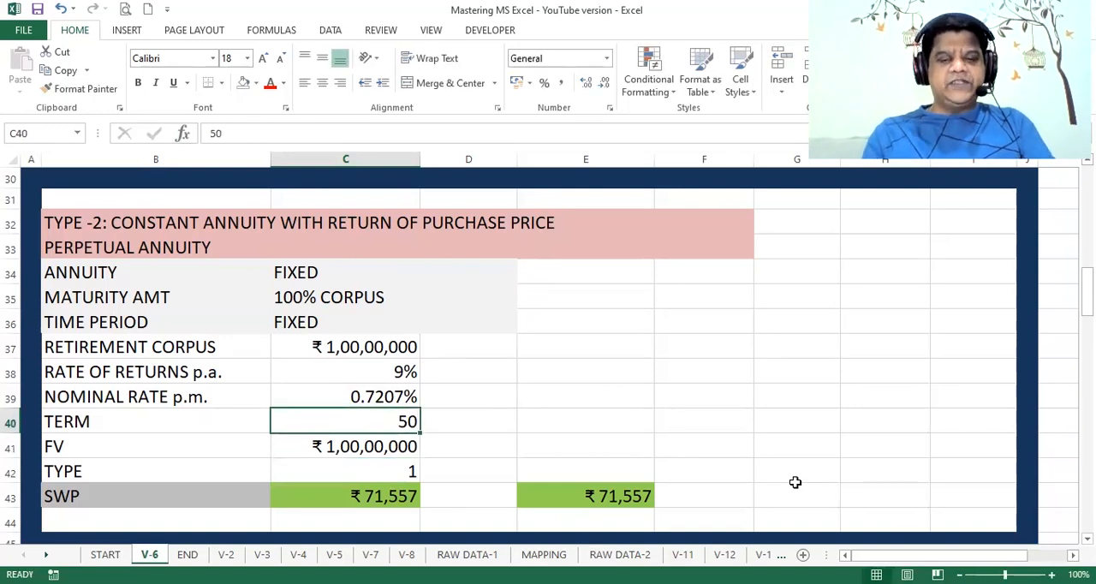
text(100)
key(Return)
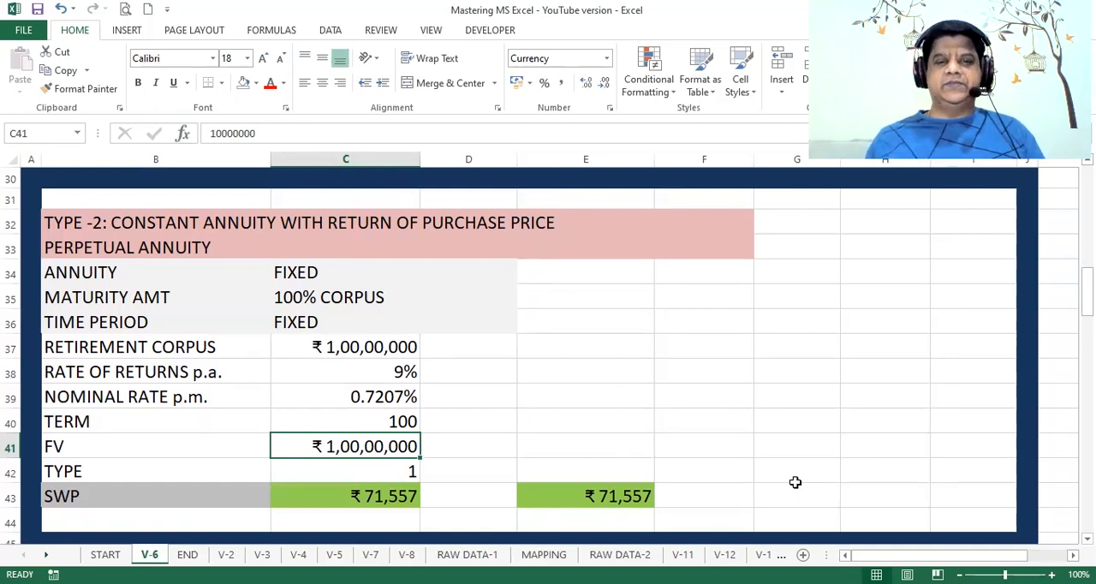
Step: Set the TYPE-2 term in C40 back to 20 and select the PERPETUAL ANNUITY heading in B33
key(Up)
text(20)
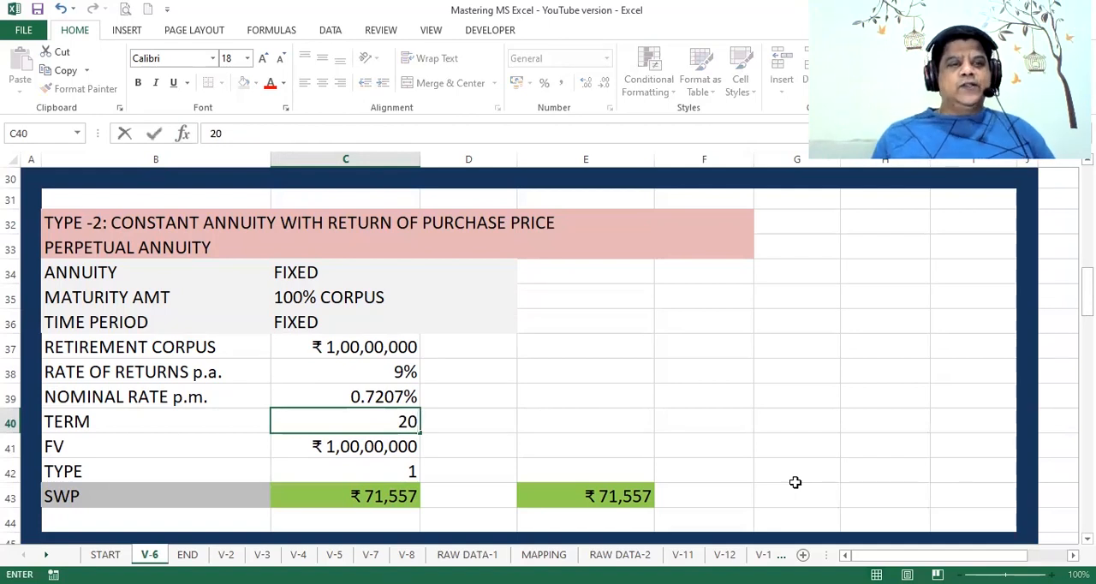
click(106, 245)
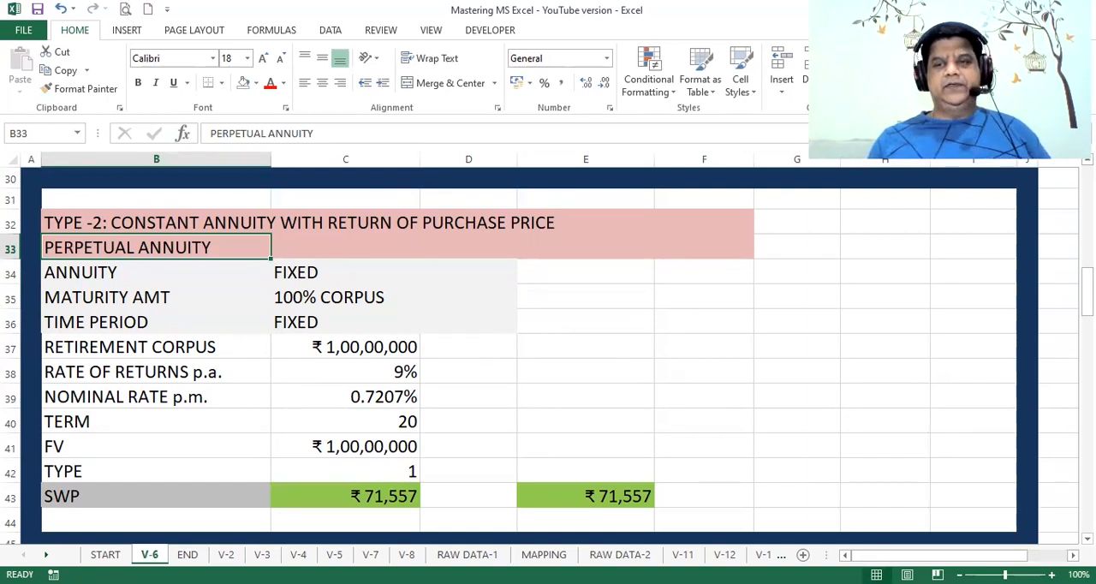
Step: Go to the TYPE-3 increasing annuity section and review its corpus, return and inflation rates, and the real and nominal rate formulas
scroll(548, 351, down, 3)
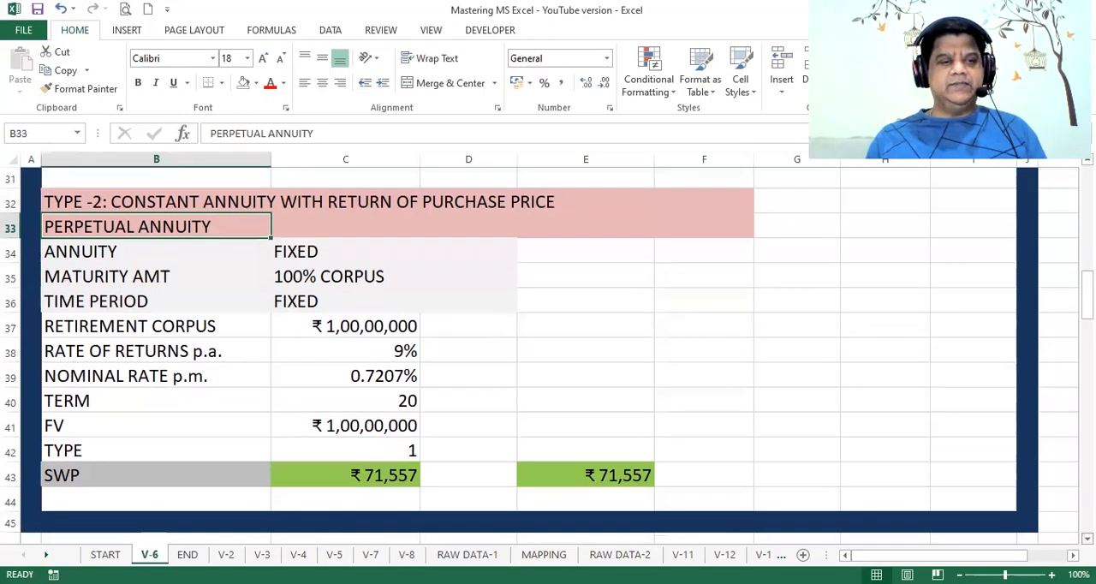
scroll(548, 351, down, 3)
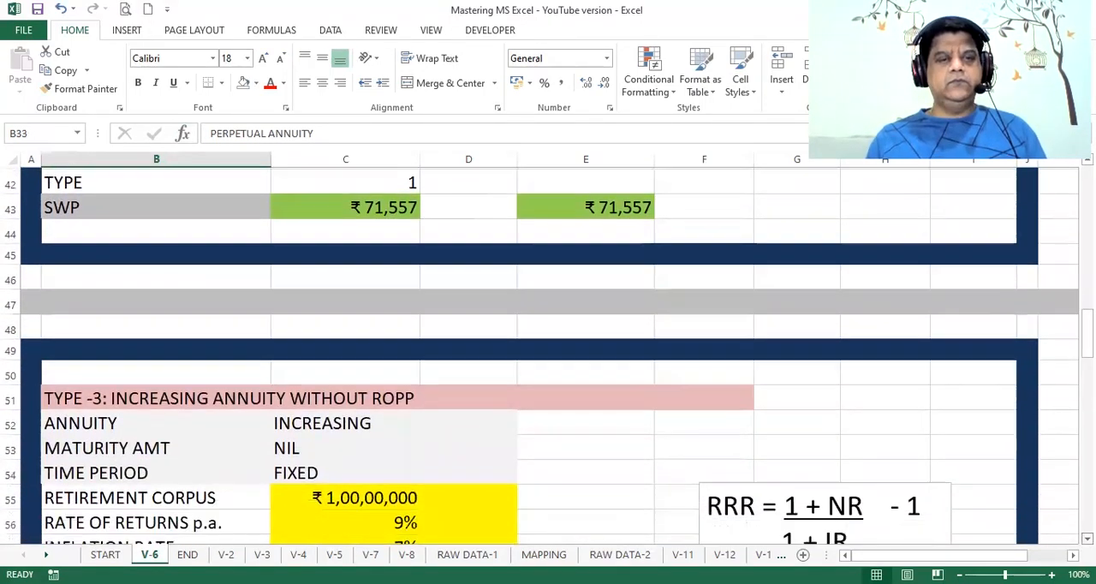
scroll(548, 352, down, 1)
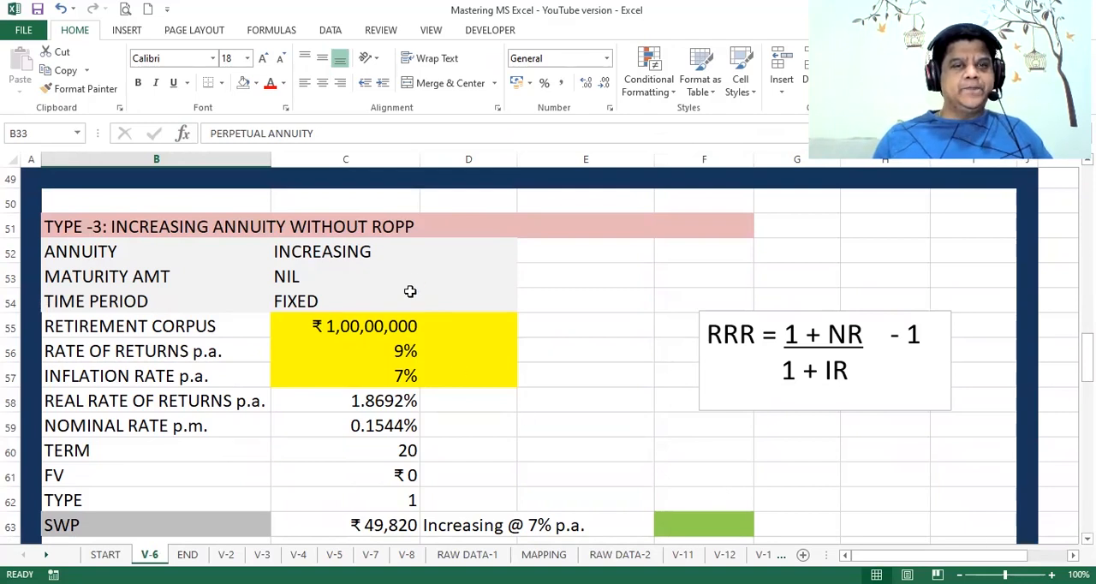
click(377, 336)
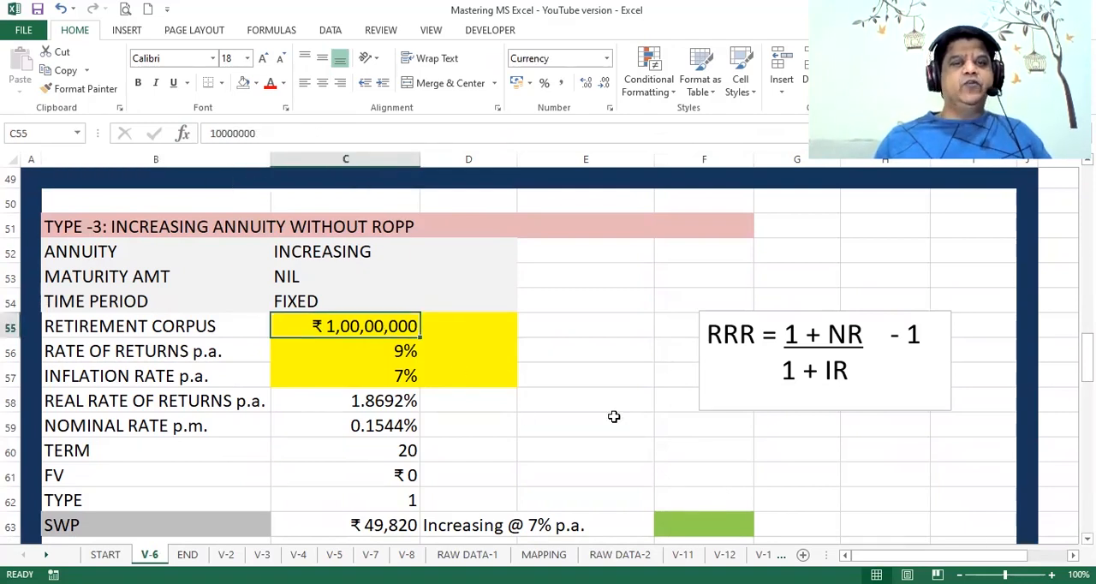
key(Down)
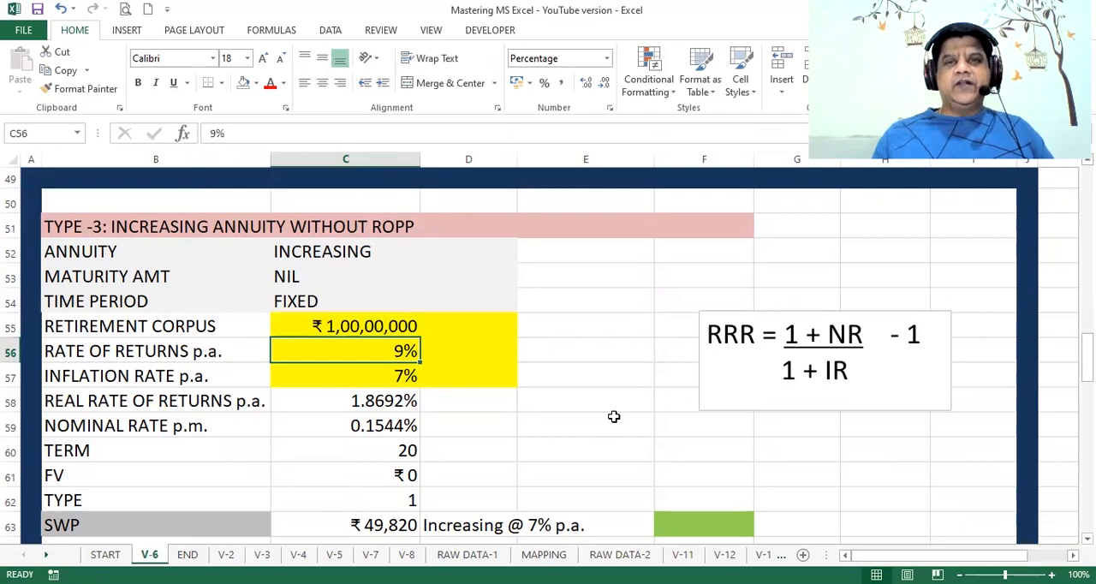
key(Down)
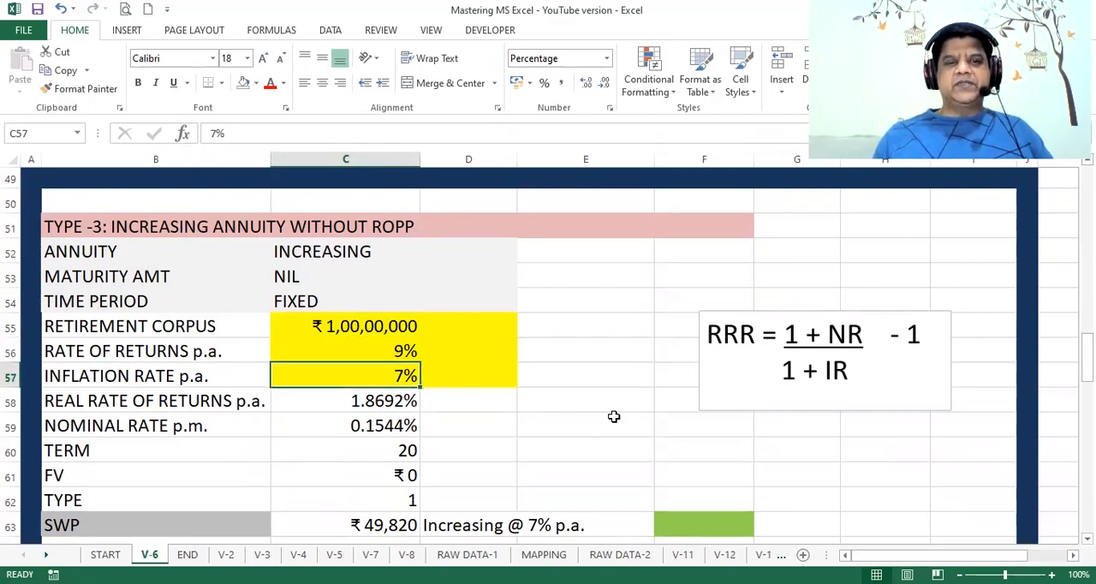
key(Down)
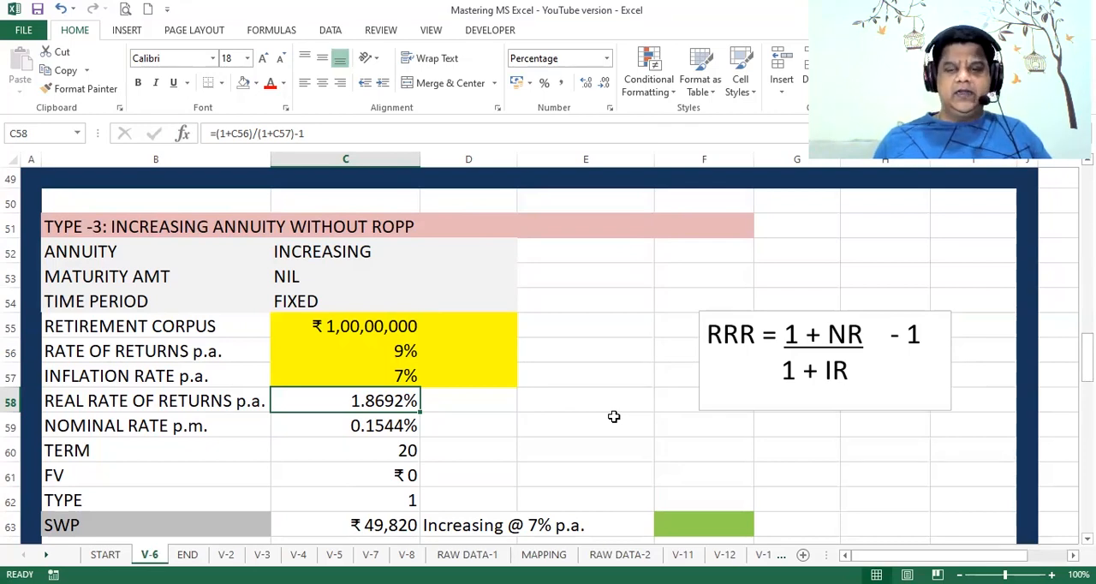
key(Down)
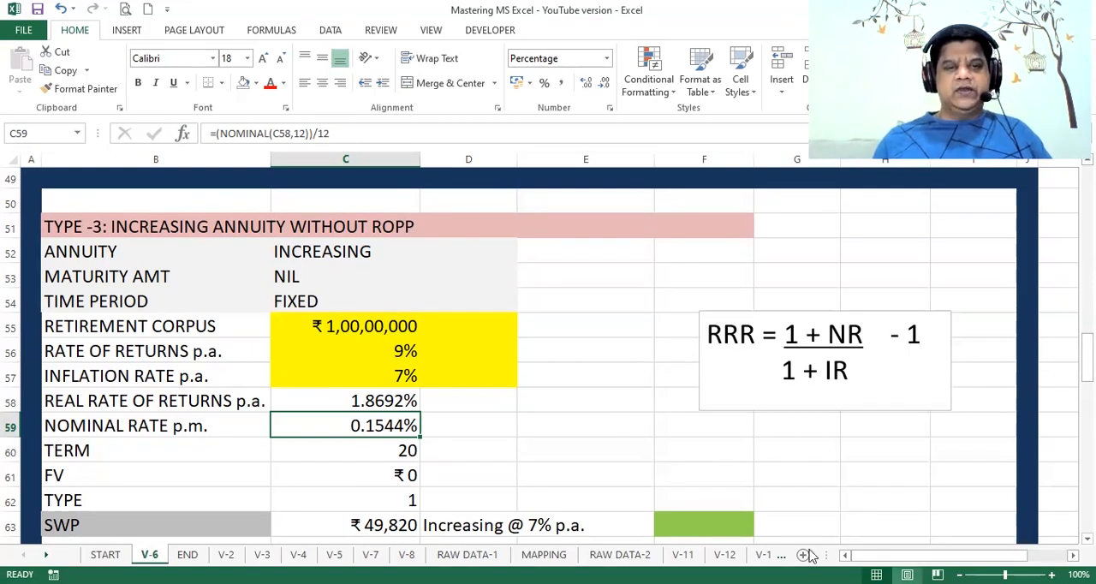
Step: Start a PMT formula in F63 of the TYPE-3 section with C59 as Rate and C60*12 as Nper
click(693, 521)
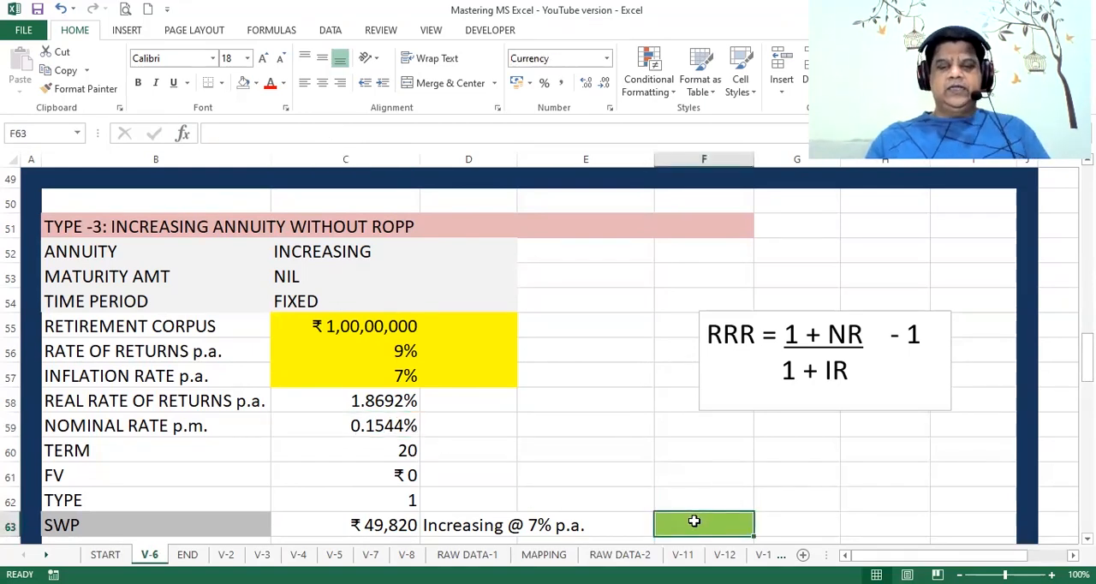
text(=)
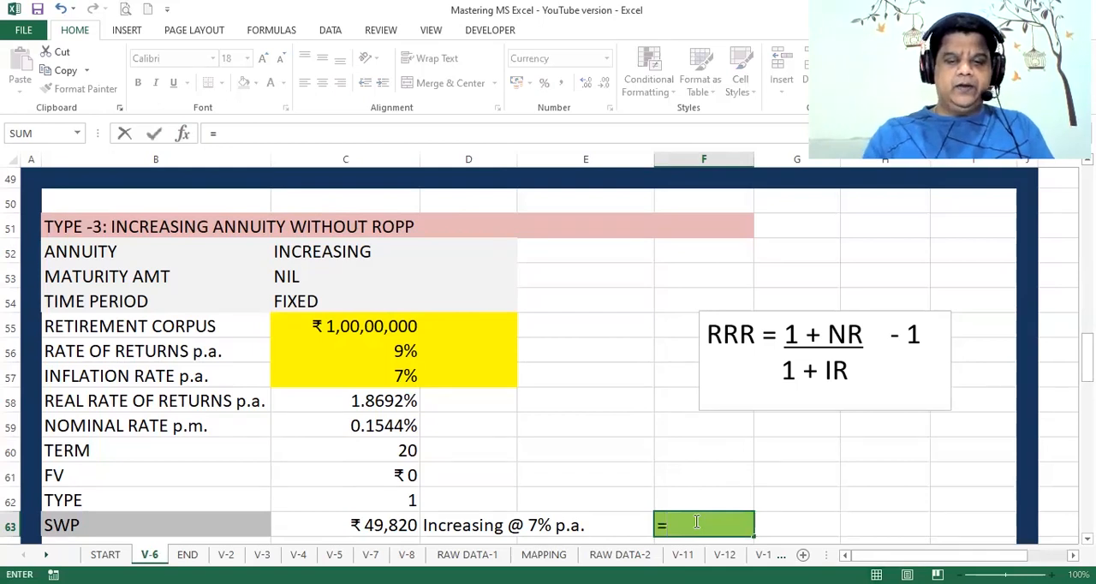
text(PMT()
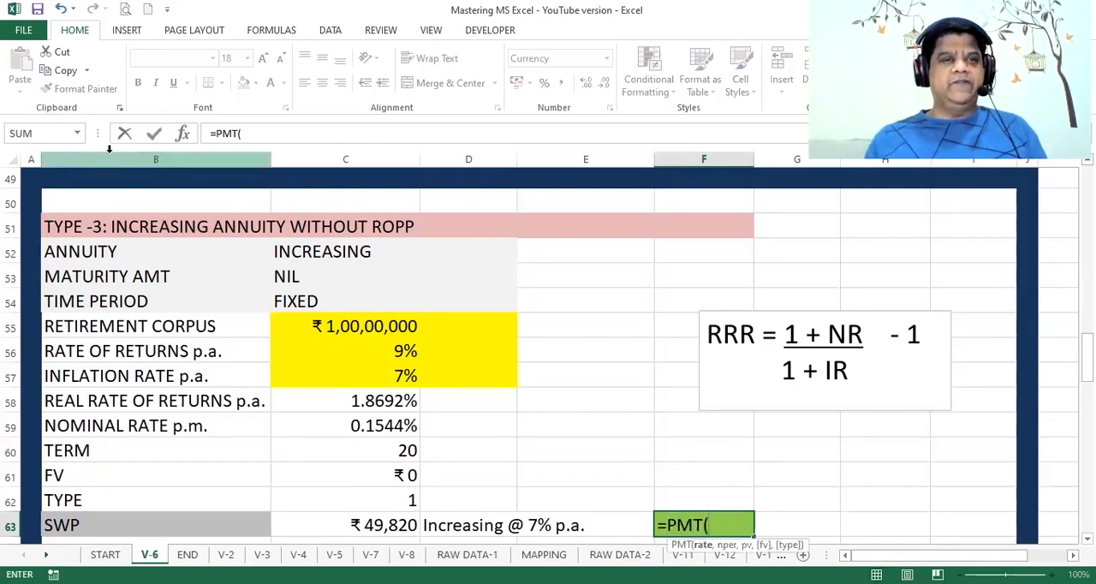
click(183, 135)
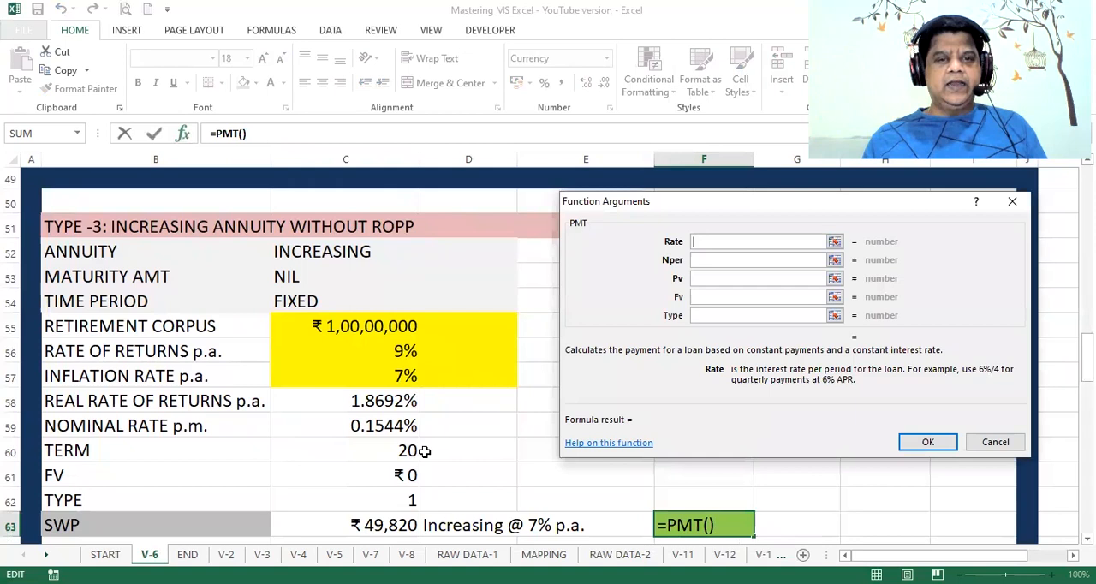
click(392, 425)
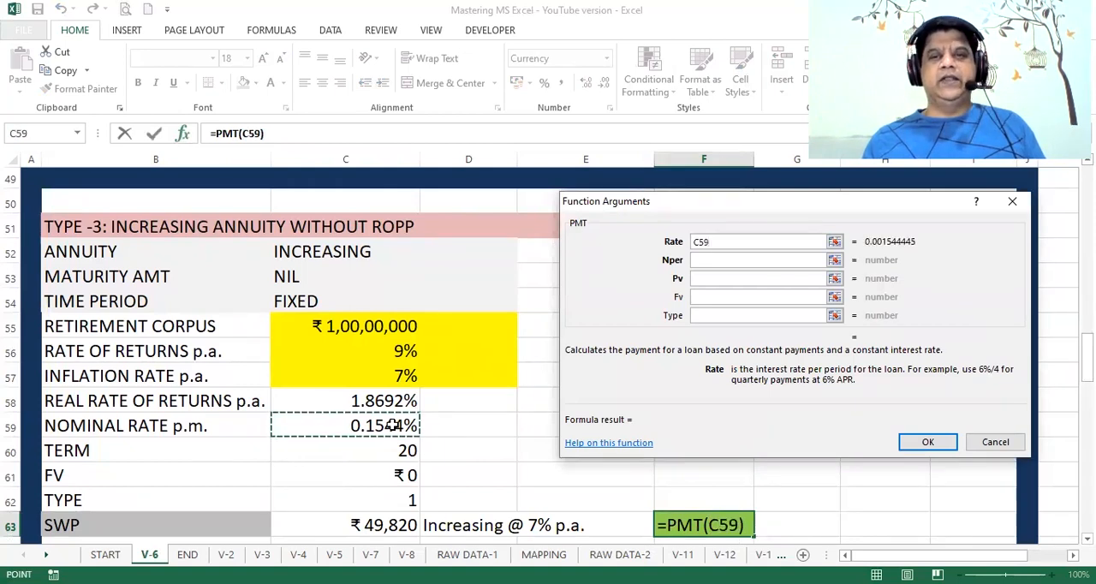
click(732, 261)
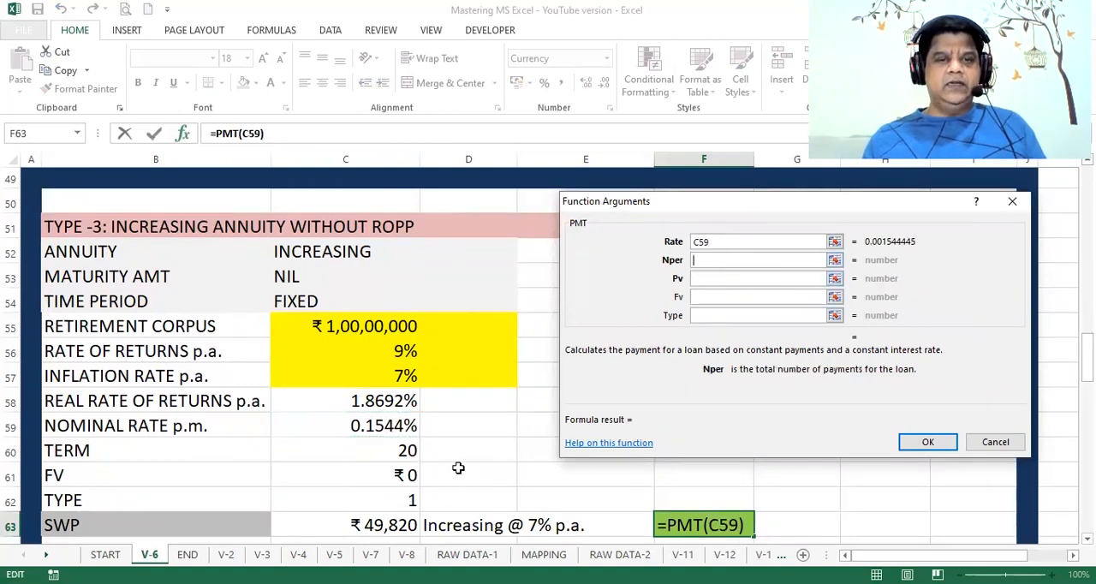
click(406, 454)
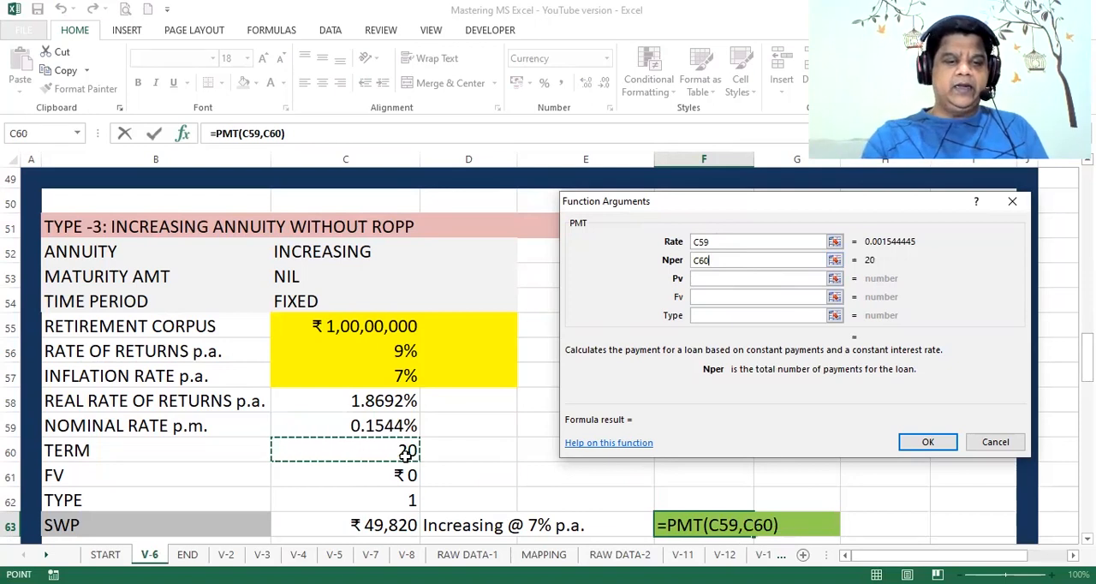
text(*12)
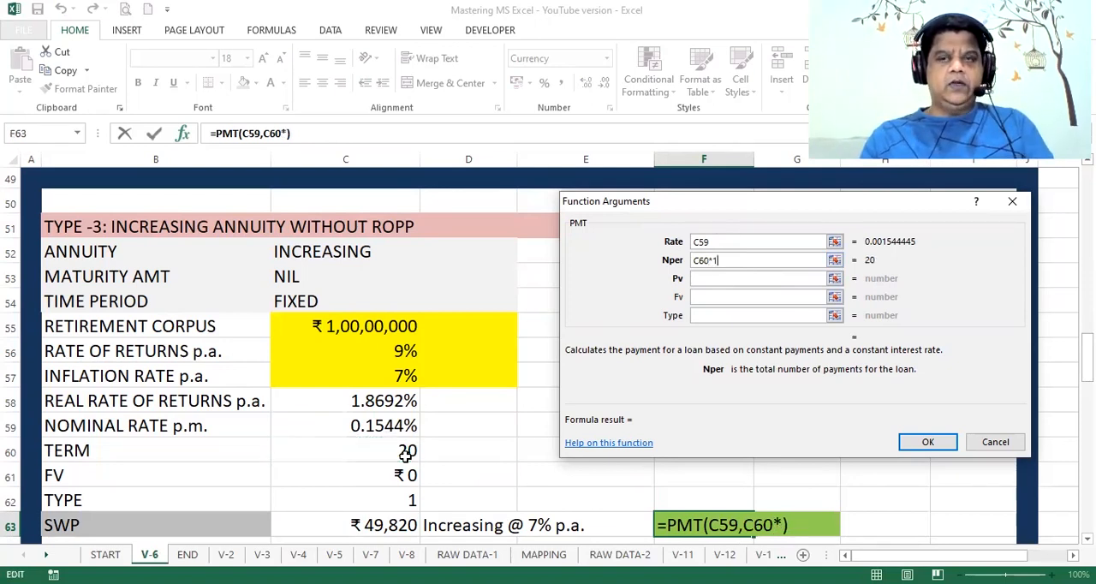
Step: Complete the PMT formula in F63 with -C55 as Pv and 1 as Type, leaving Fv empty
click(699, 278)
text(-)
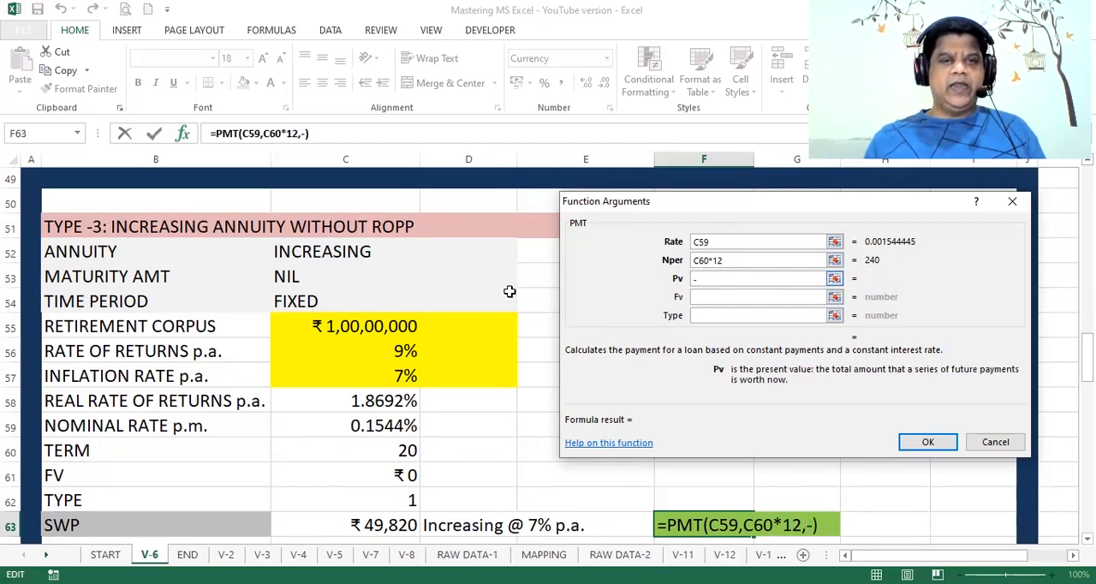
click(377, 328)
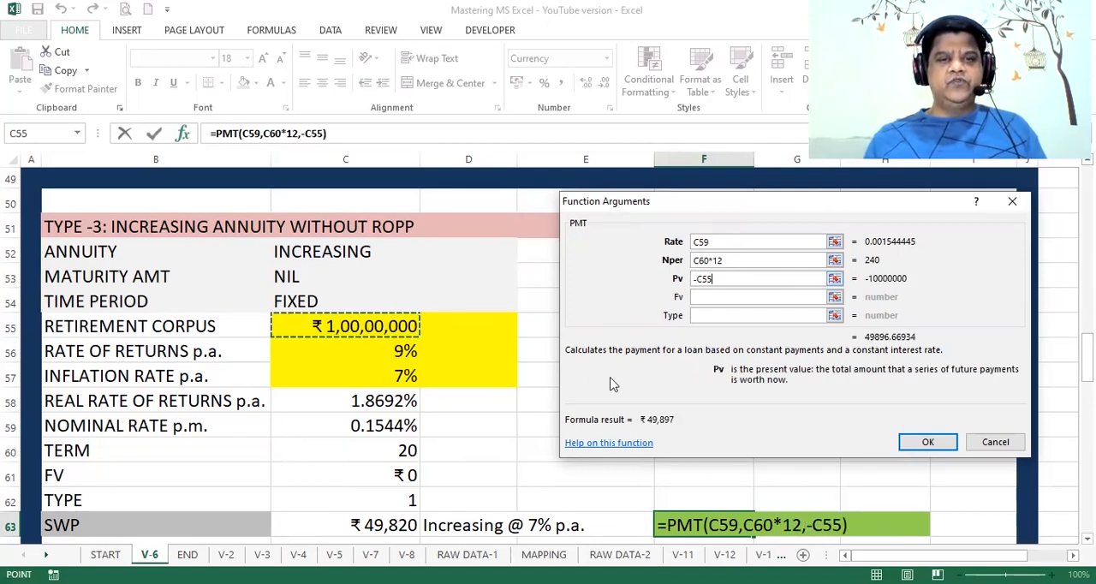
click(704, 315)
text(1)
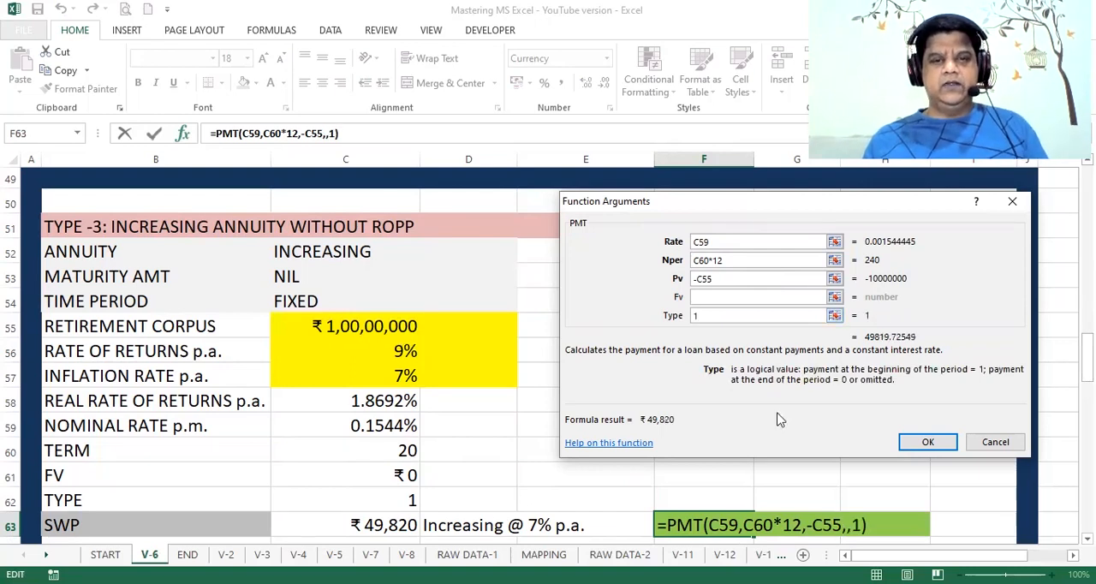
click(925, 442)
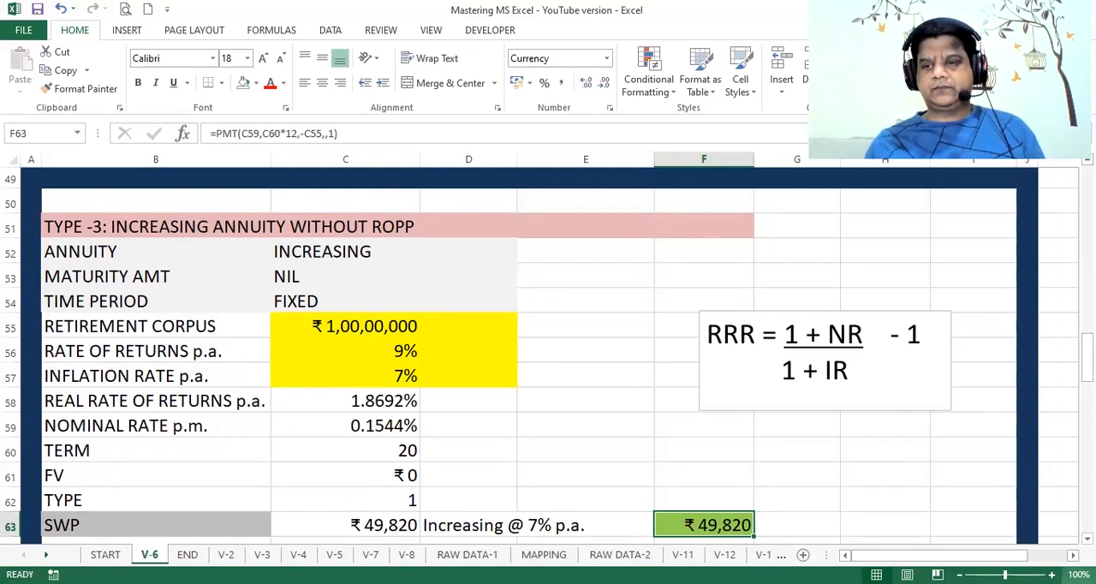
Step: Start a PMT formula in F83 of the TYPE-4 section with C79 as Rate and C80*12 as Nper
scroll(548, 351, down, 1)
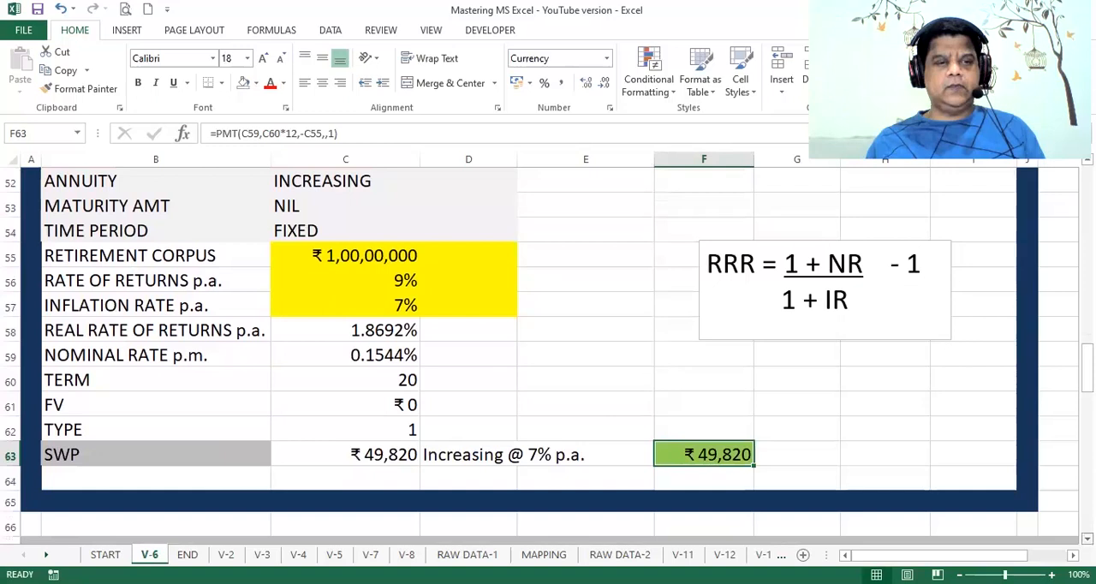
scroll(548, 351, down, 5)
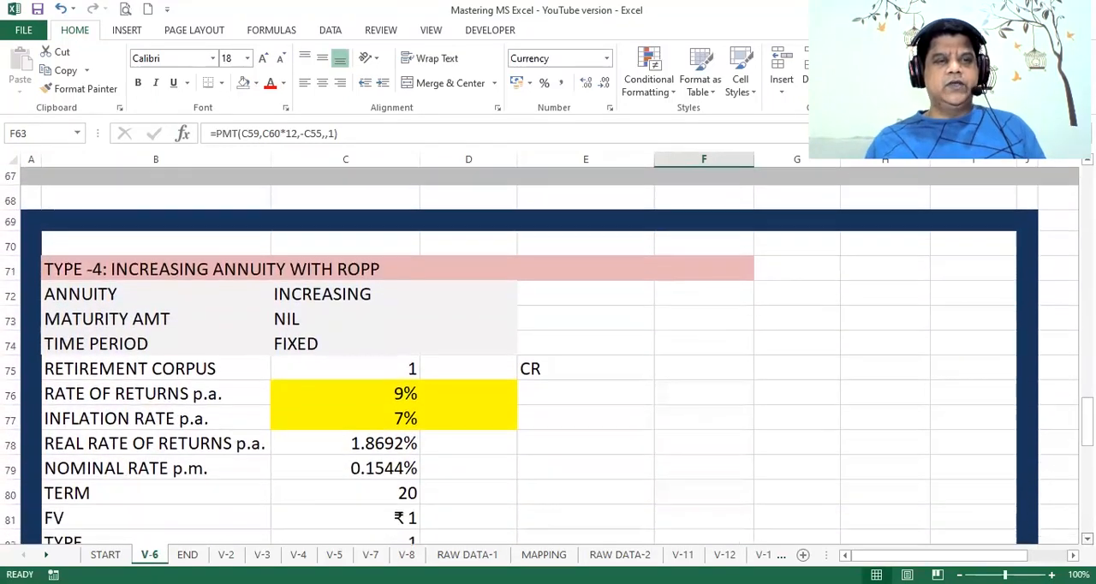
scroll(548, 351, down, 1)
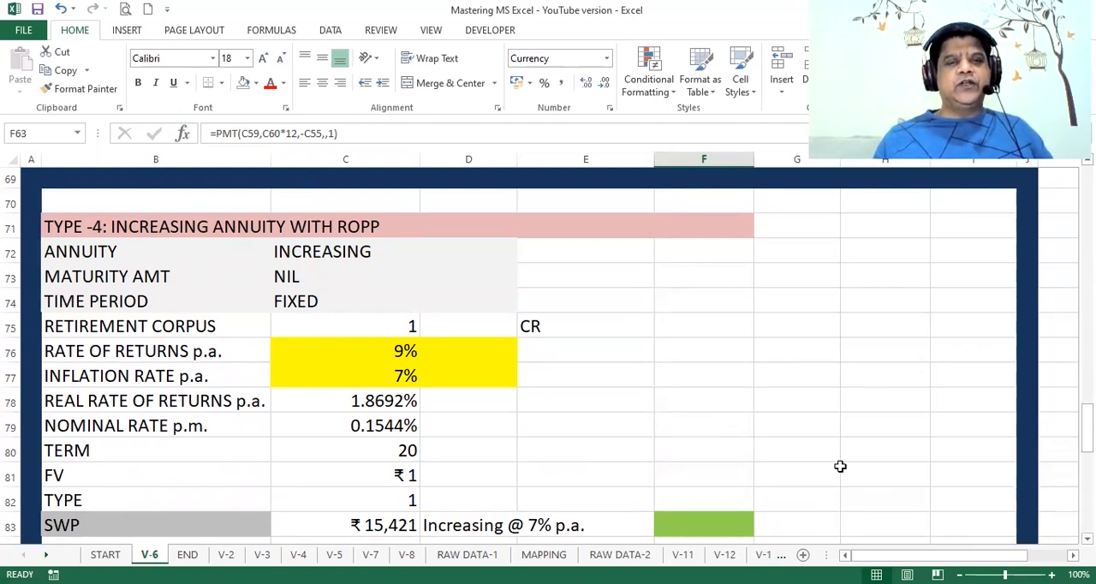
click(683, 528)
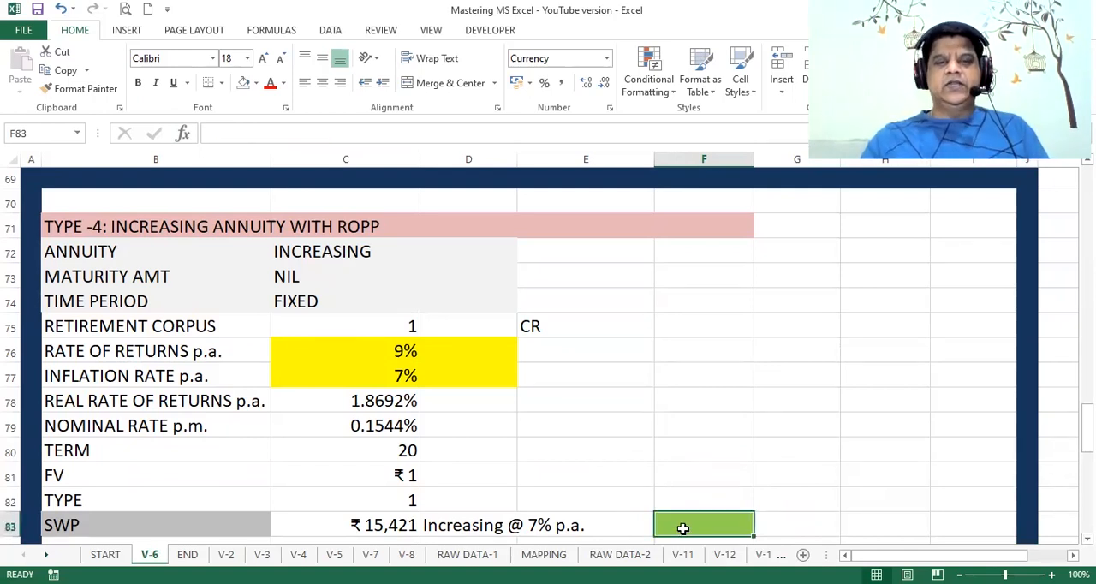
text(=)
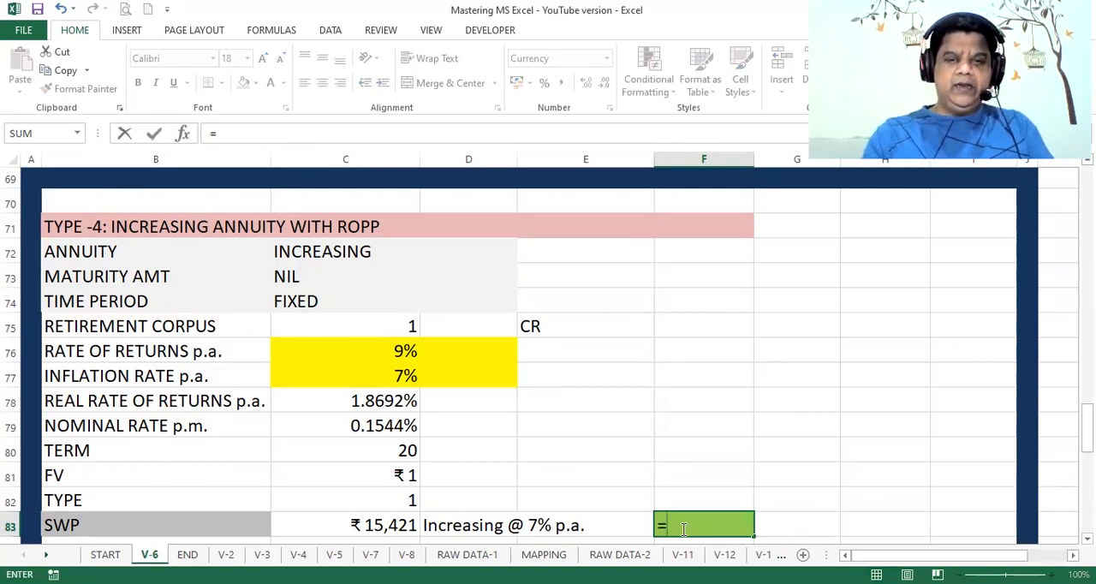
text(PMT()
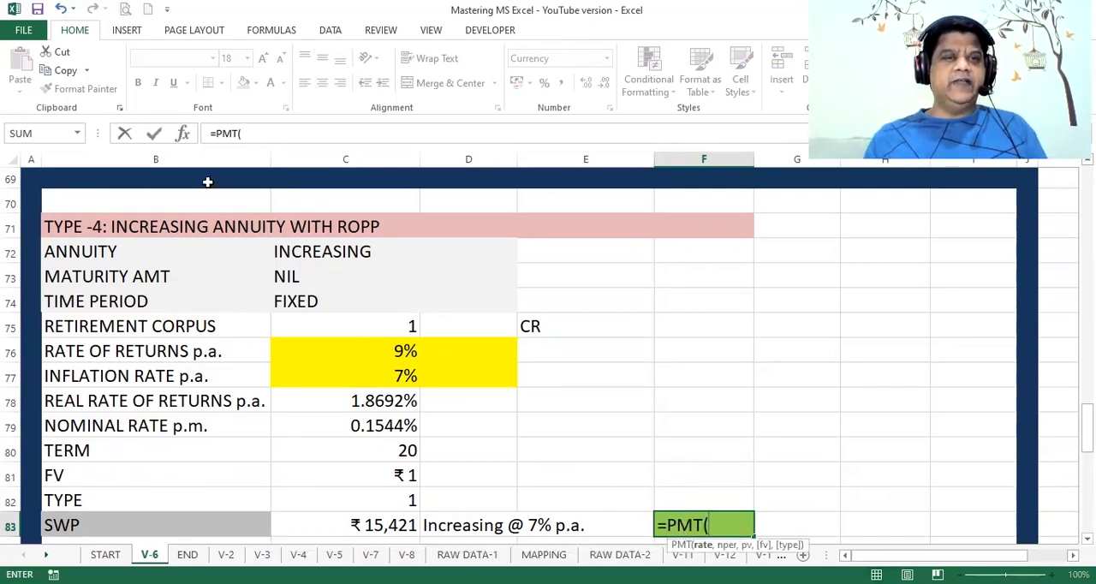
click(182, 134)
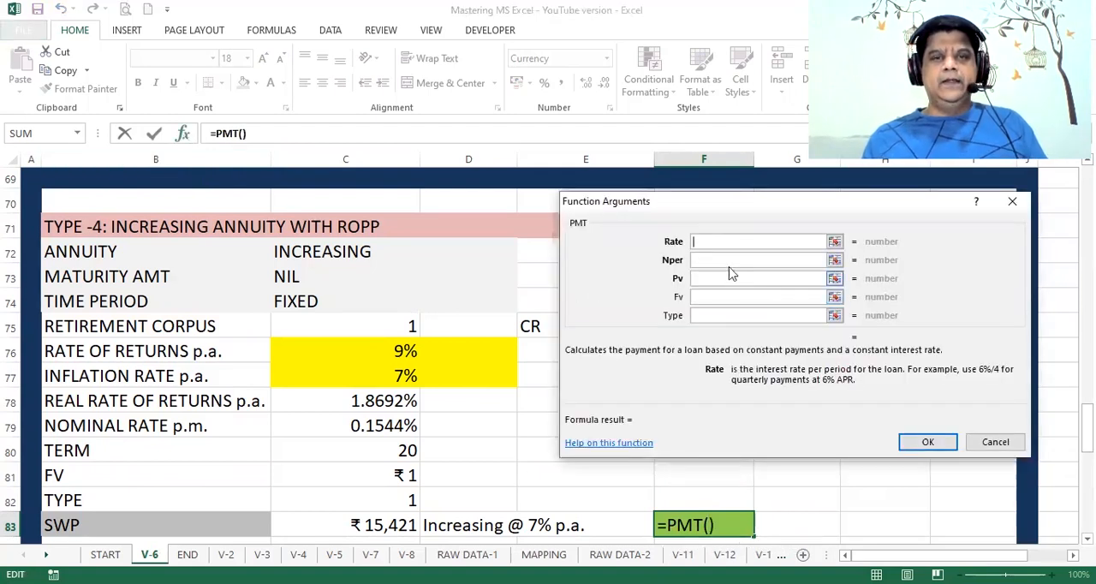
click(387, 427)
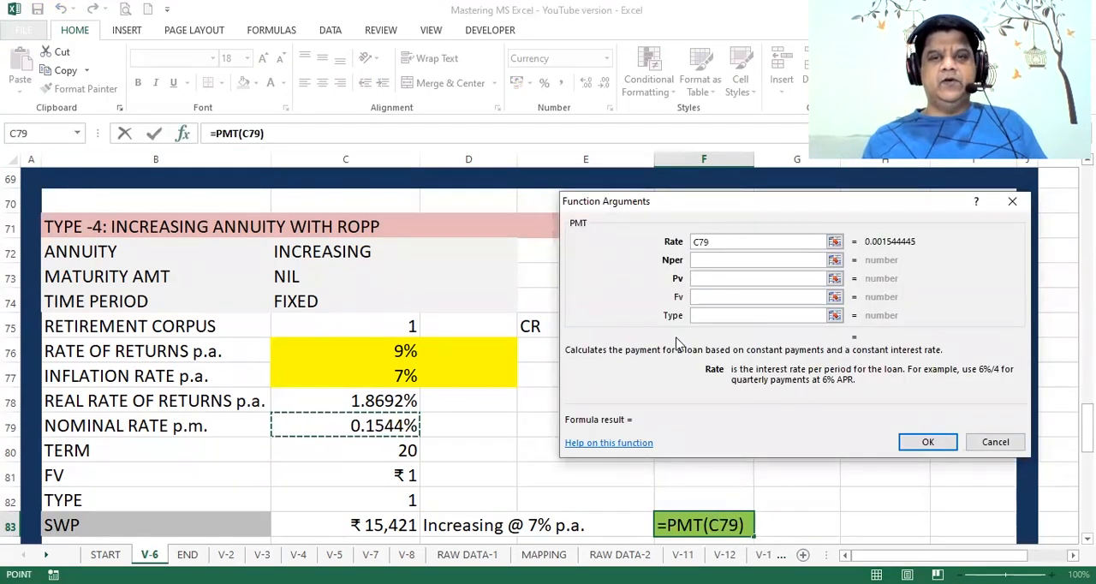
click(695, 260)
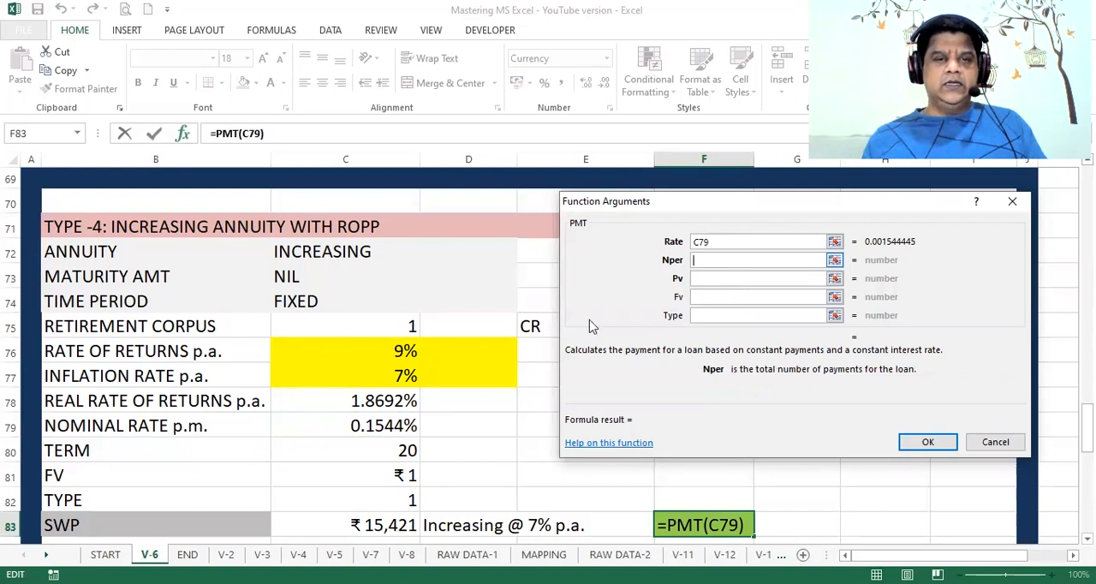
click(409, 449)
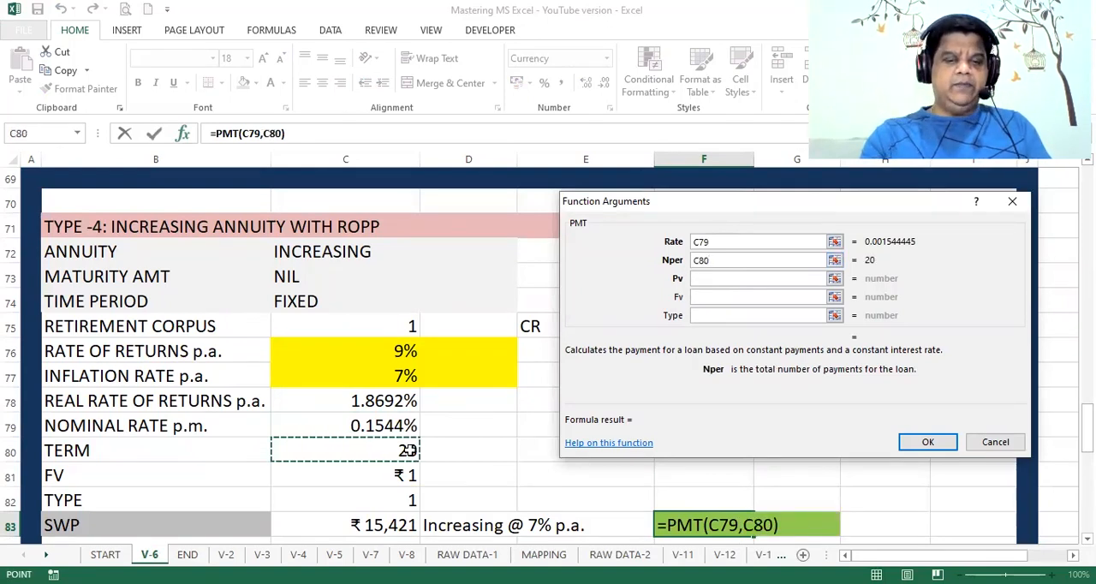
text(*12)
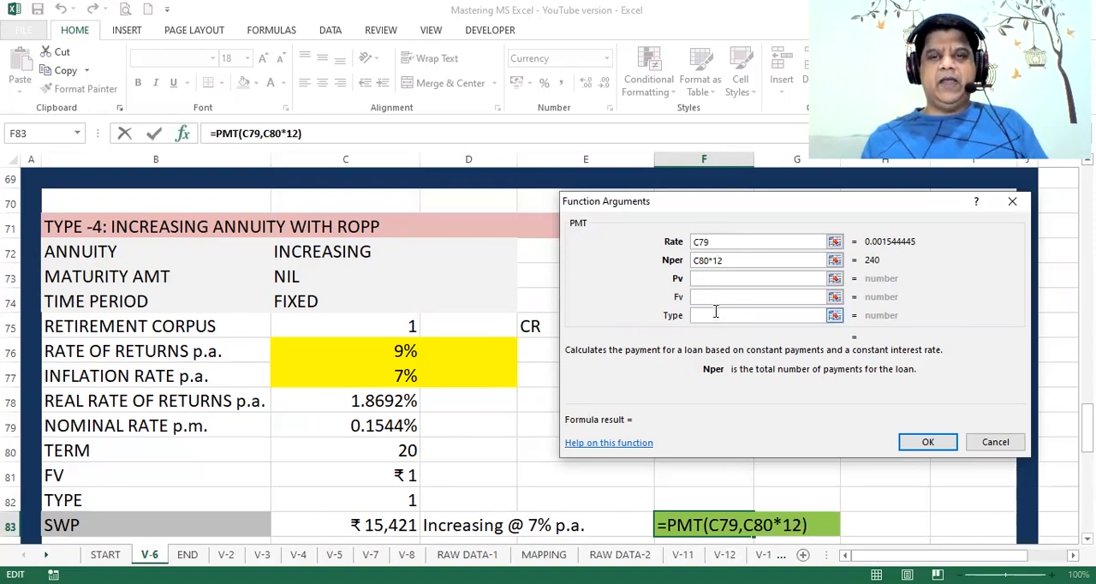
Step: Enter -10000000 as the Pv of the PMT formula in F83
click(708, 280)
text(-10000000)
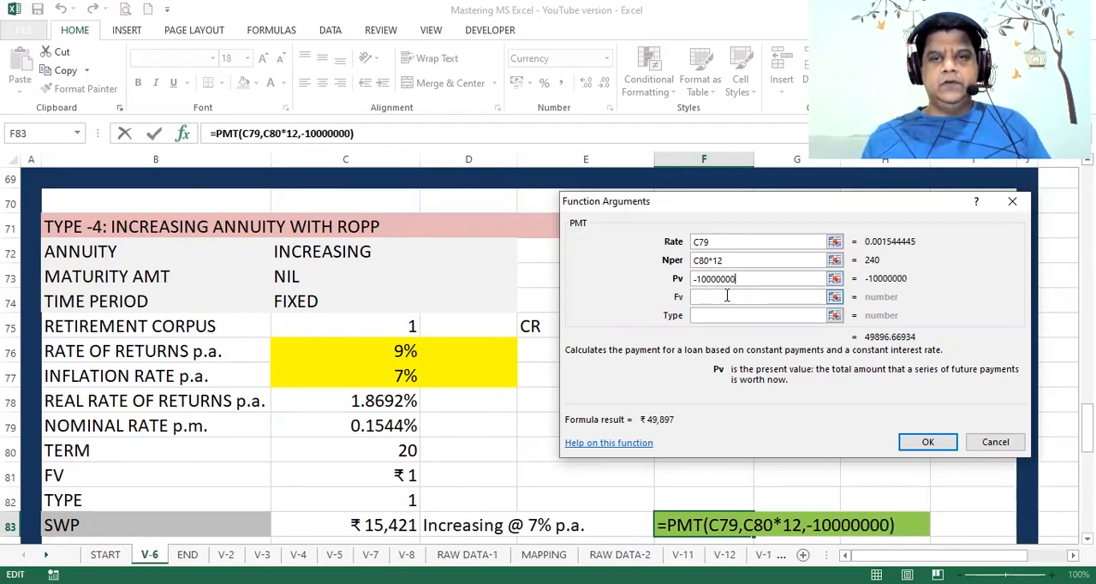
Step: Copy the Pv amount into Fv as positive 10000000 and complete the F83 formula with 1 as Type
key(shift+Left)
key(shift+Left)
key(shift+Left)
key(shift+Left)
key(shift+Left)
key(shift+Left)
key(shift+Left)
key(shift+Left)
key(shift+Left)
key(ctrl+c)
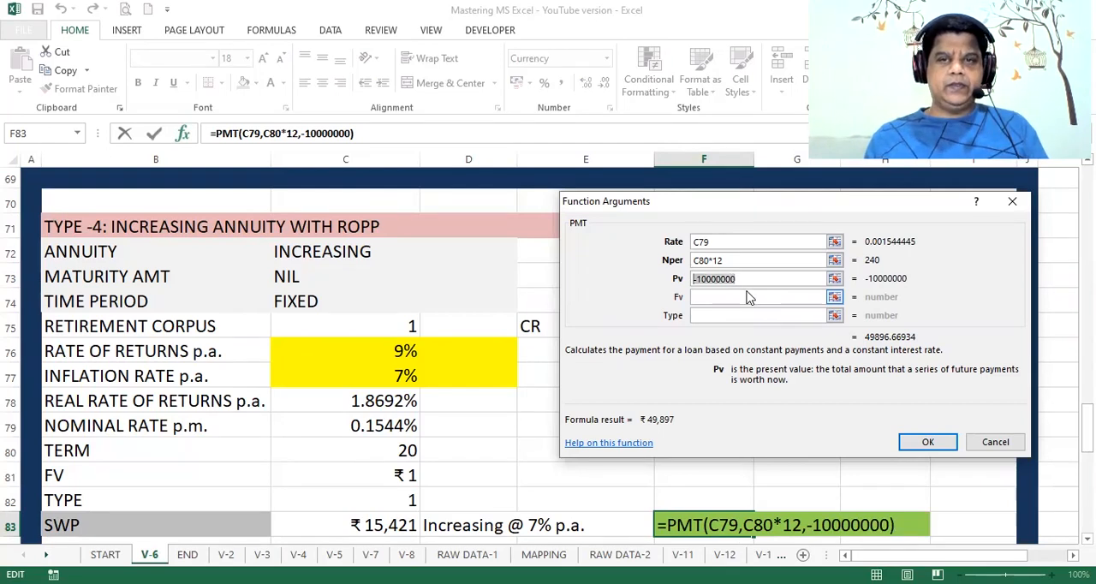
click(737, 294)
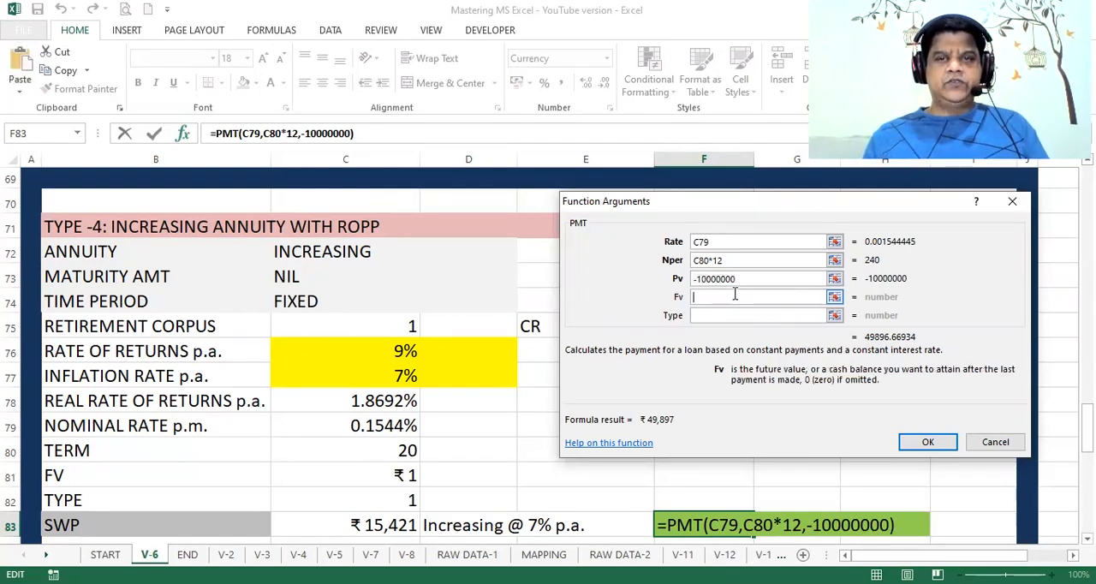
key(ctrl+v)
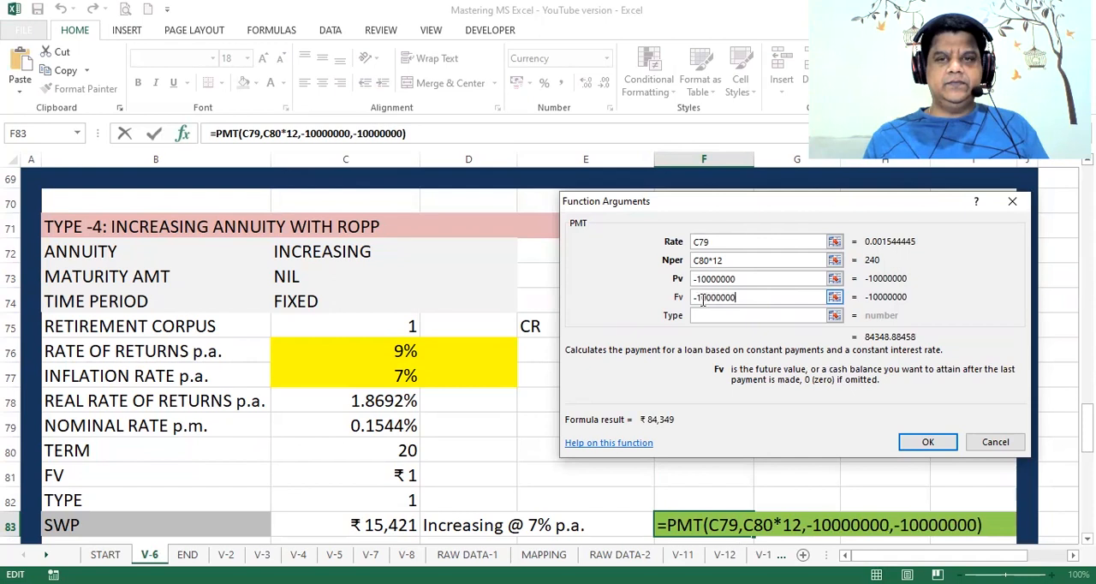
click(693, 297)
key(Delete)
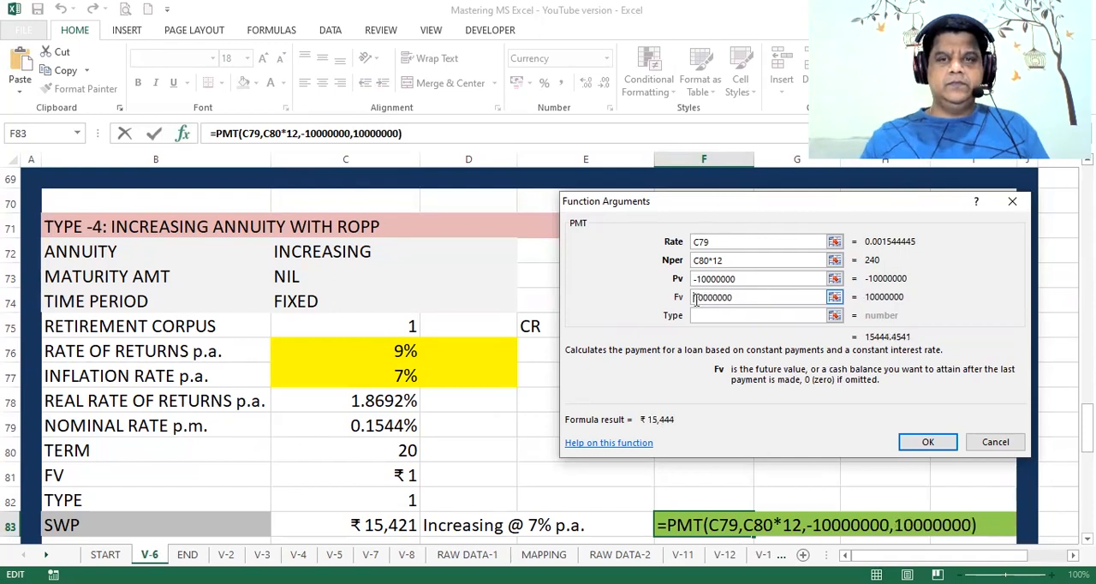
click(722, 316)
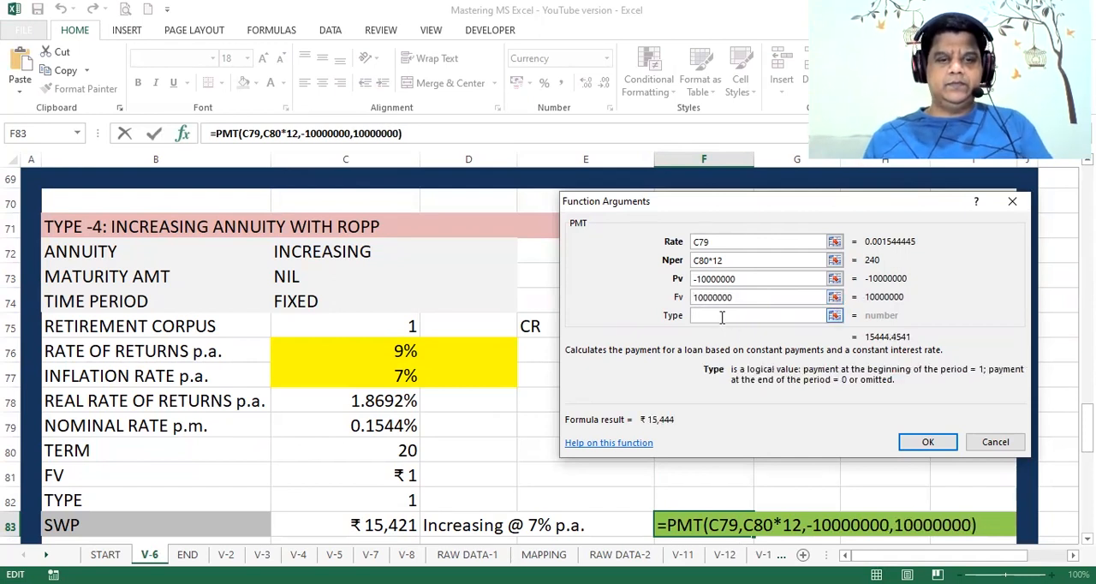
text(1)
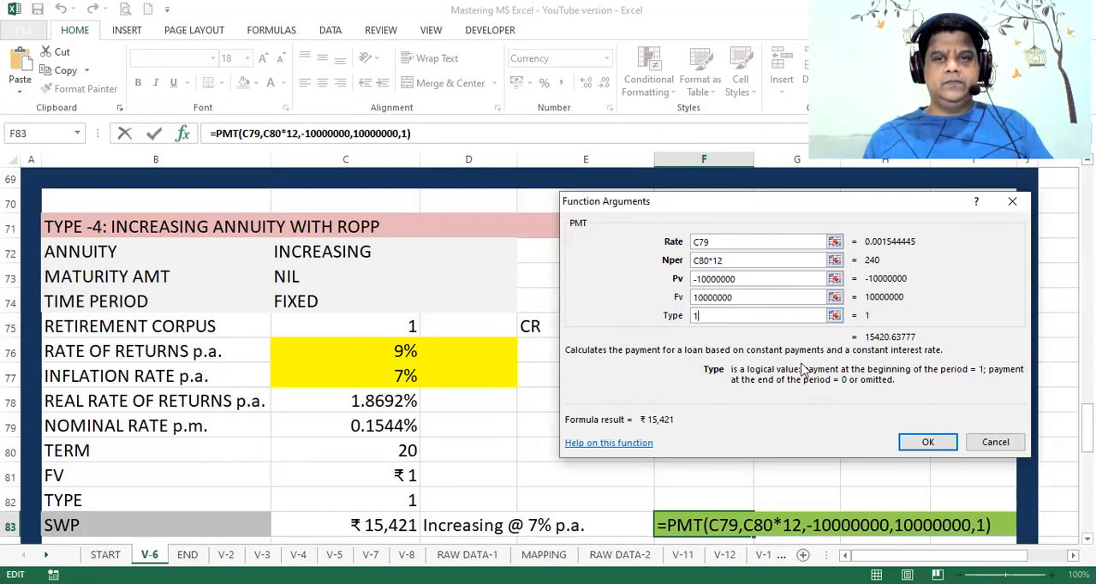
click(923, 443)
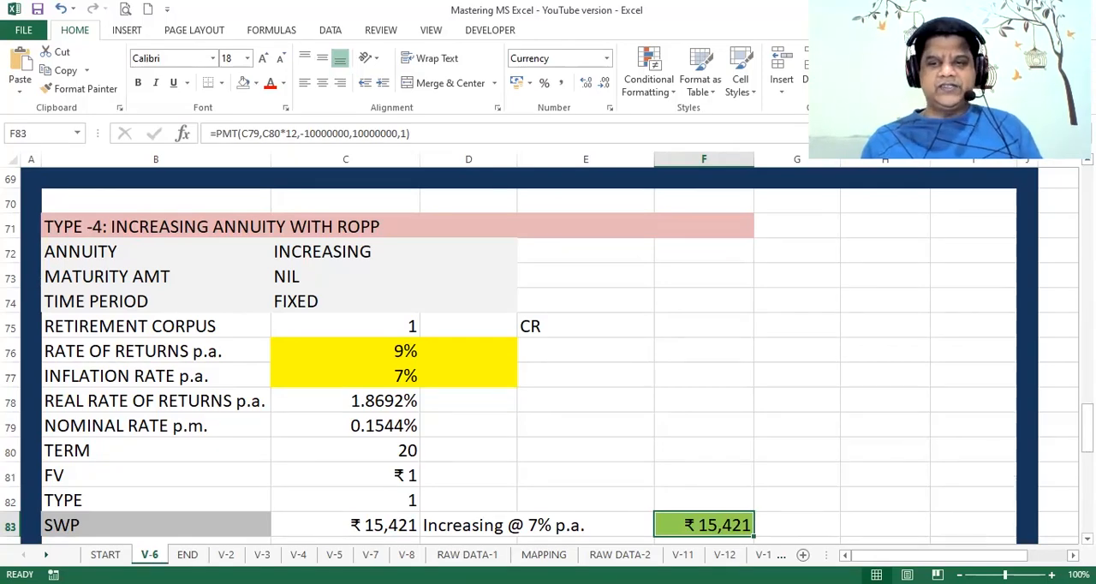
Step: Review the SWP amounts in the TYPES OF ANNUITIES summary table, and open the END sheet
scroll(549, 357, down, 2)
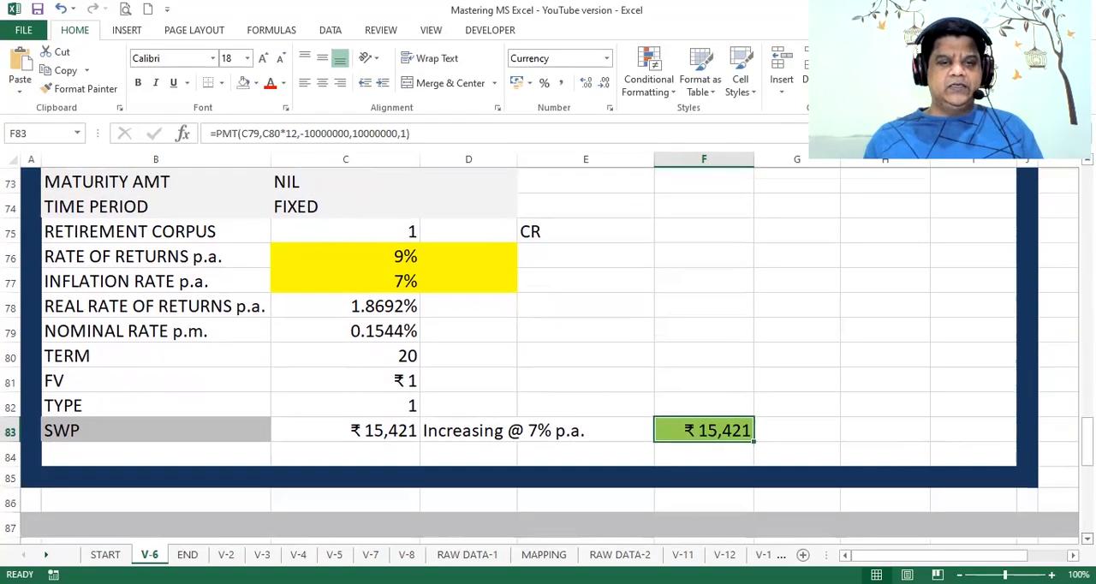
scroll(548, 356, down, 3)
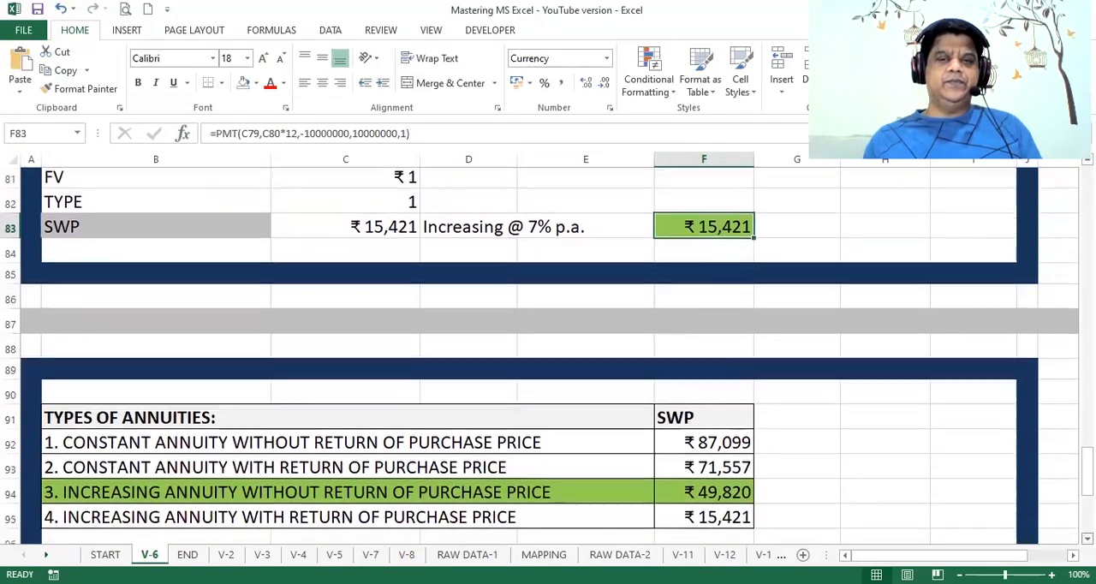
scroll(548, 357, down, 2)
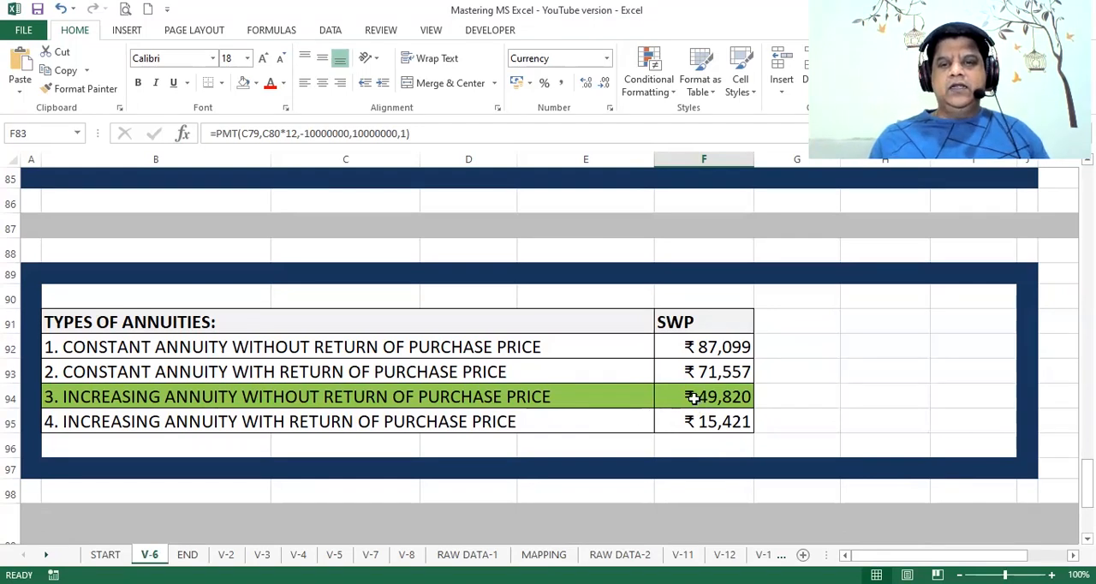
click(778, 394)
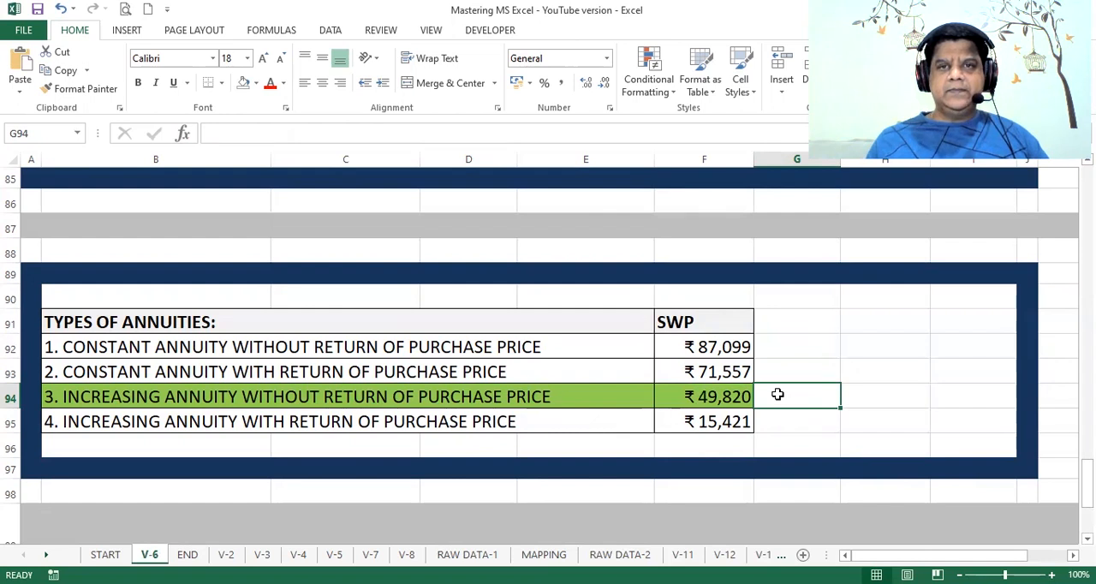
key(Down)
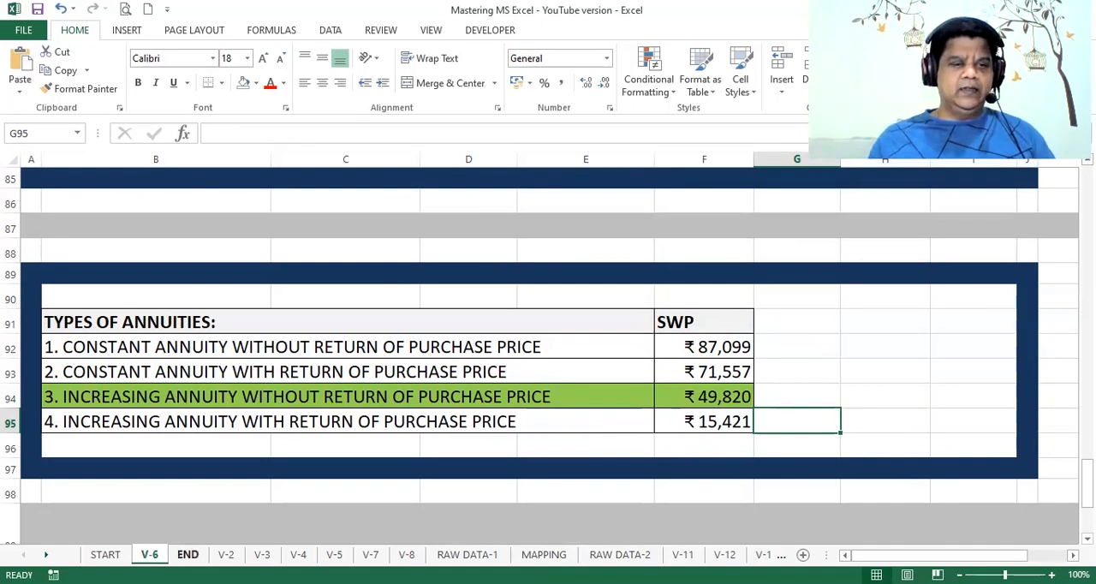
click(188, 554)
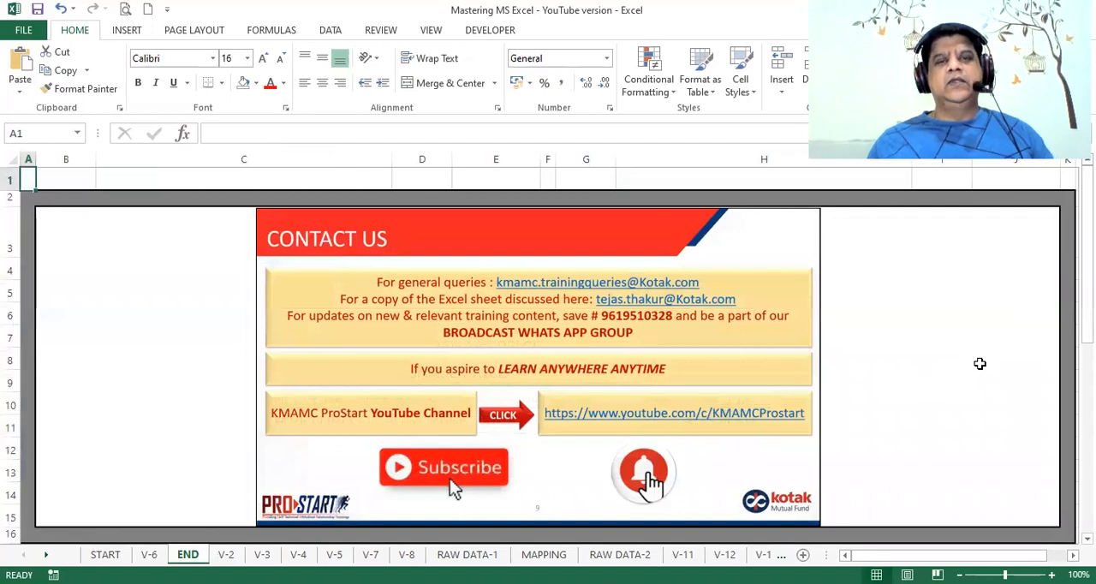